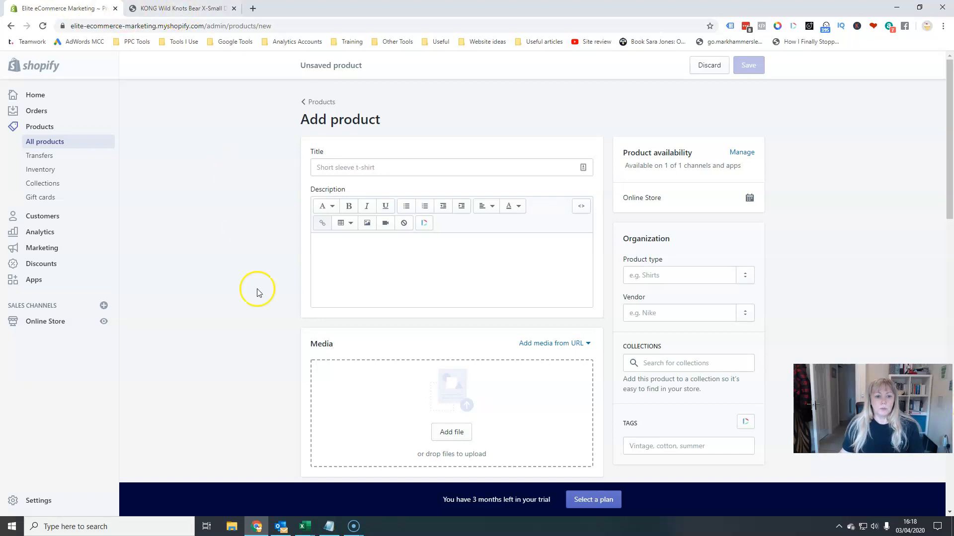
# - Title the new product "Ancol Adjustable Polka Dot Dog Collar"
pyautogui.click(328, 526)
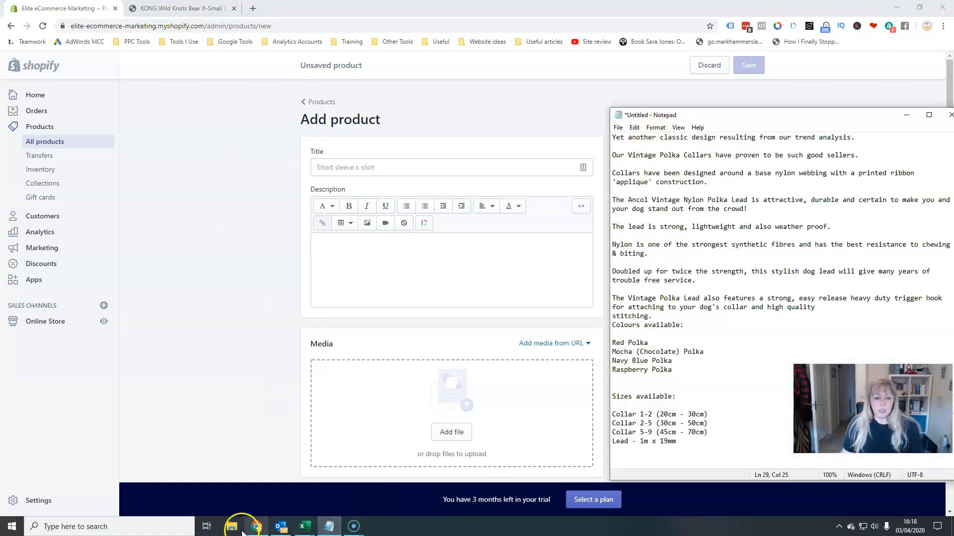
pyautogui.click(336, 168)
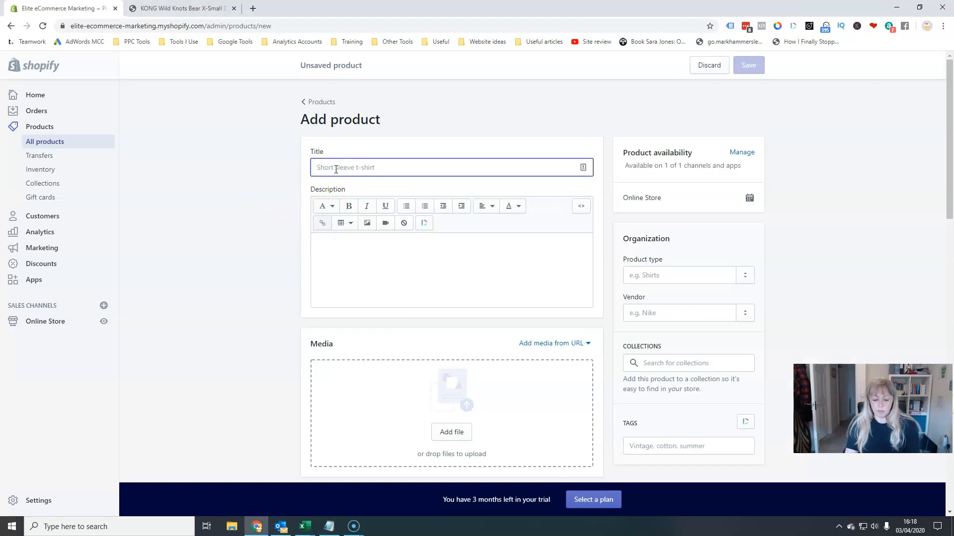
pyautogui.write('Ancol Adjustable Polka Dot Dog Collar')
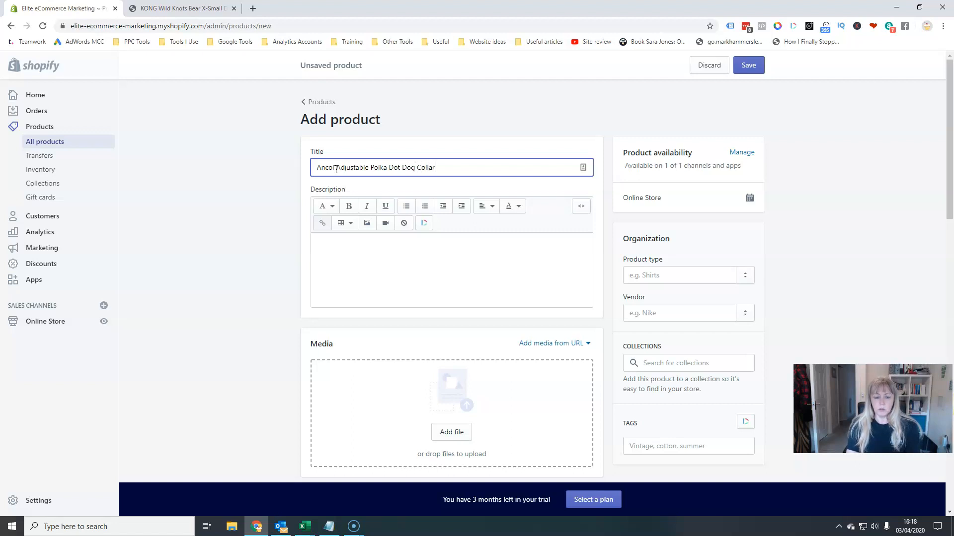
# - Copy the whole collar description text from the open Notepad note into the product's description
pyautogui.click(336, 247)
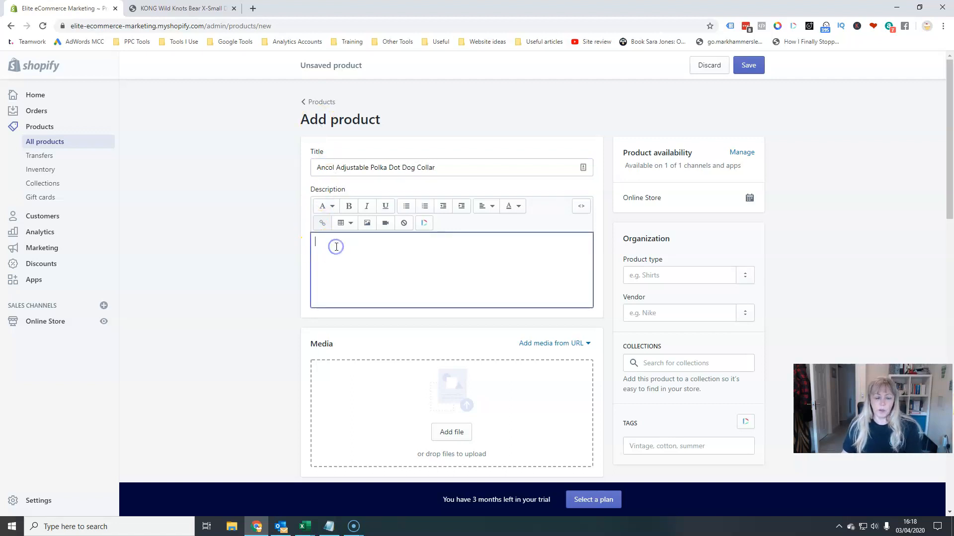
pyautogui.click(328, 527)
pyautogui.moveTo(613, 138); pyautogui.dragTo(715, 442)
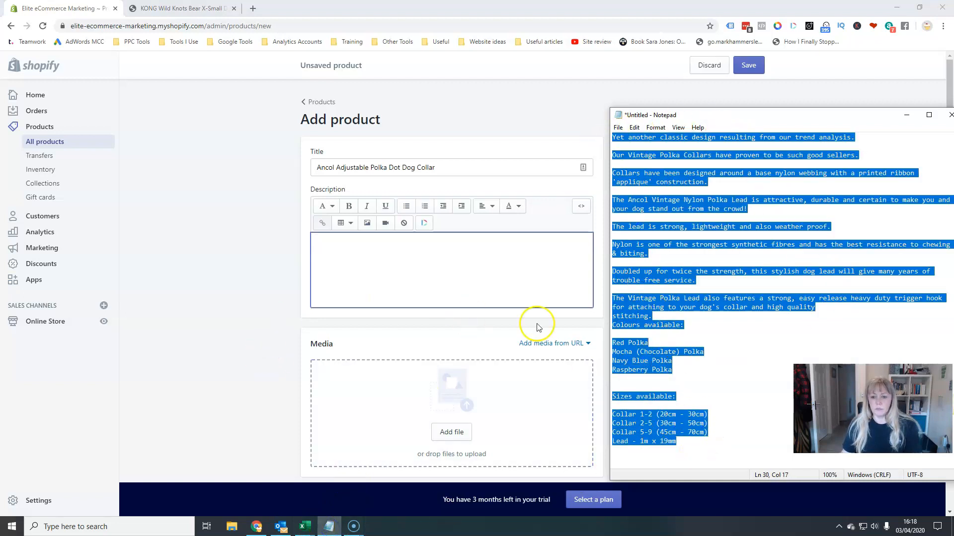
pyautogui.click(339, 243)
pyautogui.hotkey('ctrl', 'v')
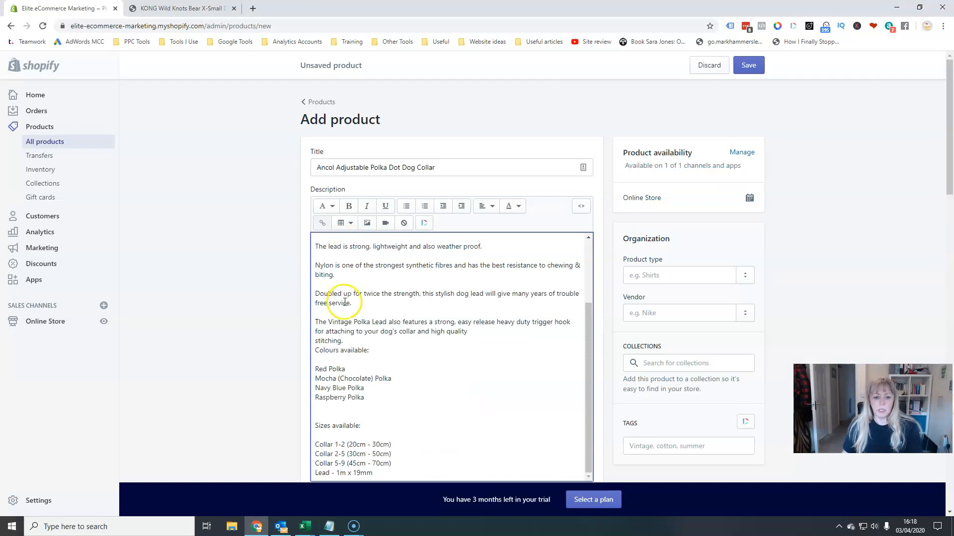
# - Remove the extra blank line above "Sizes available:" and add spacing above "Colours available:" in the description
pyautogui.press('BackSpace')
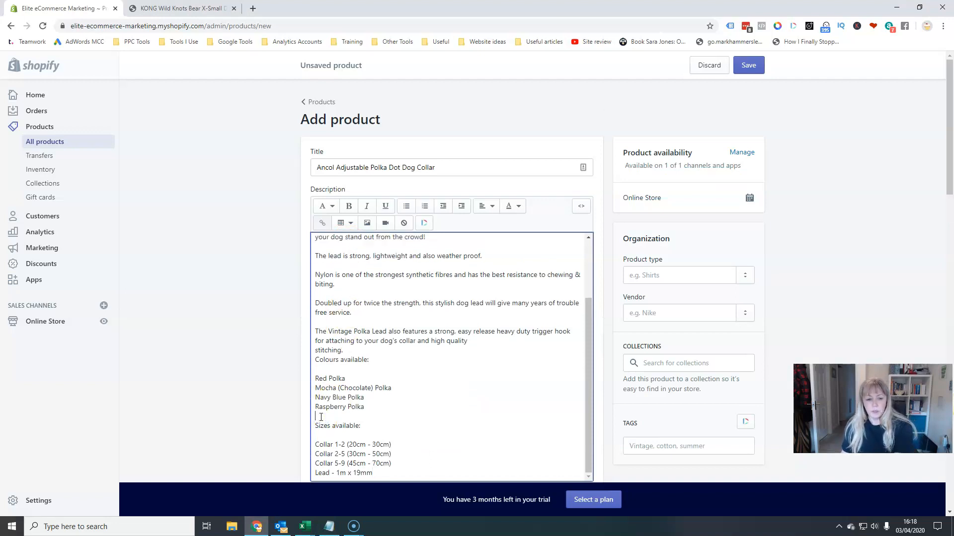
pyautogui.click(355, 352)
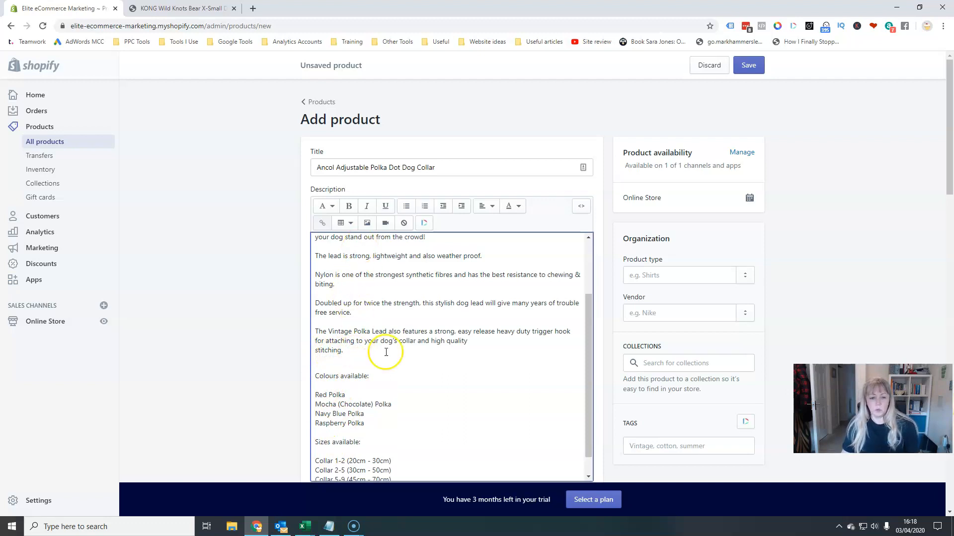
pyautogui.press('Return')
# - Delete the "Lead - 1m x 19mm" line from the end of the description
pyautogui.scroll(-3, 403, 412)
pyautogui.moveTo(376, 318); pyautogui.dragTo(240, 329)
pyautogui.press('BackSpace')
pyautogui.press('BackSpace')
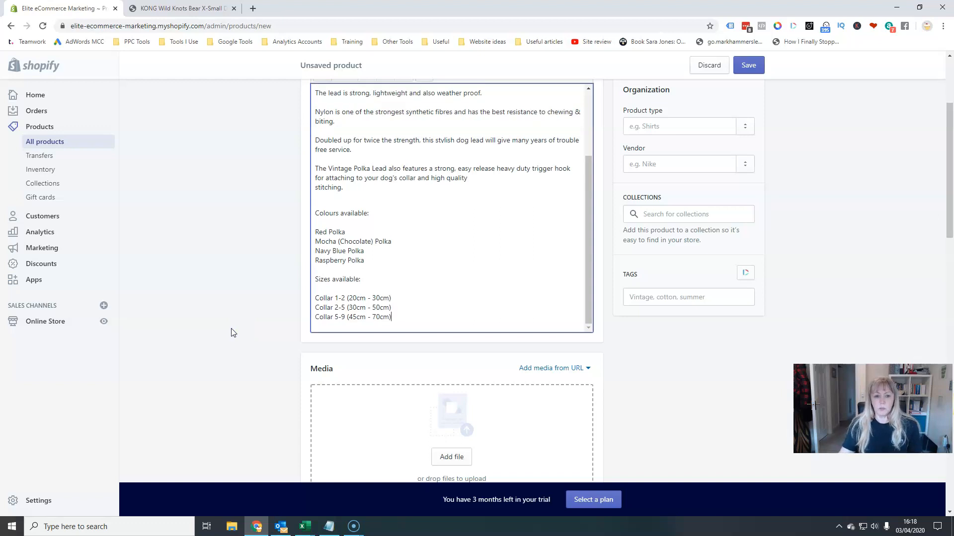
# - Reduce the gap between the "stitching." line and "Colours available:" in the description
pyautogui.click(319, 199)
pyautogui.press('BackSpace')
pyautogui.press('Return')
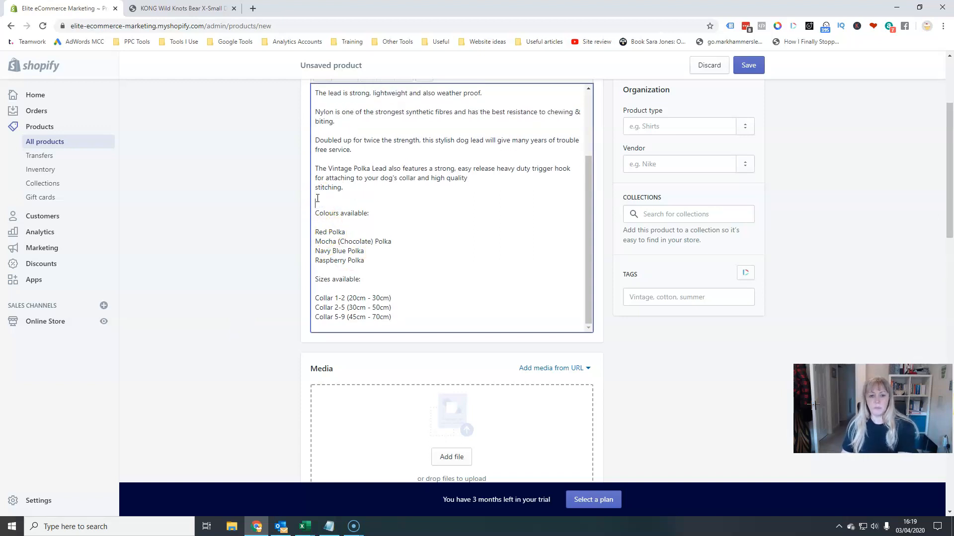
pyautogui.press('Delete')
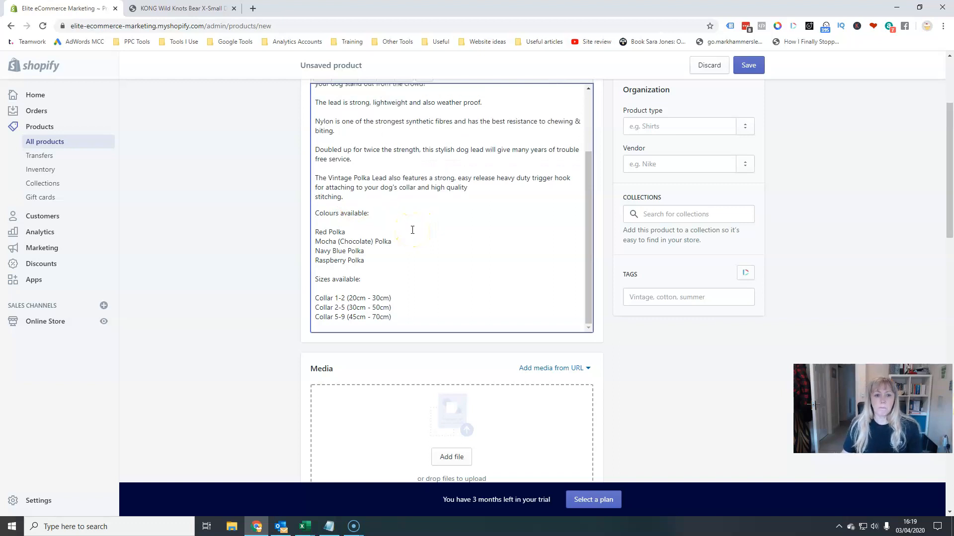
# - Upload the image ancol-adjustable-dog-collar from the 0 Store Files folder to the product's media
pyautogui.scroll(-3, 412, 227)
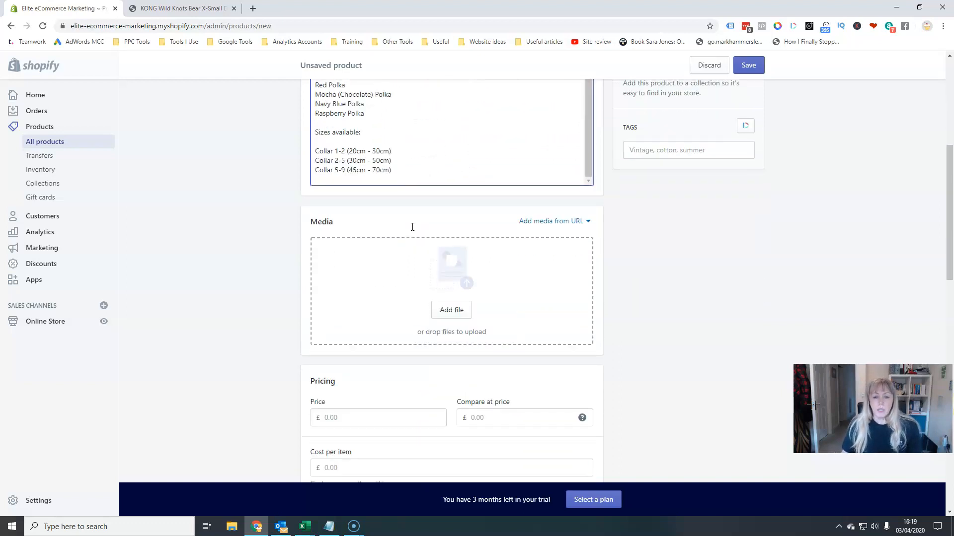
pyautogui.click(451, 310)
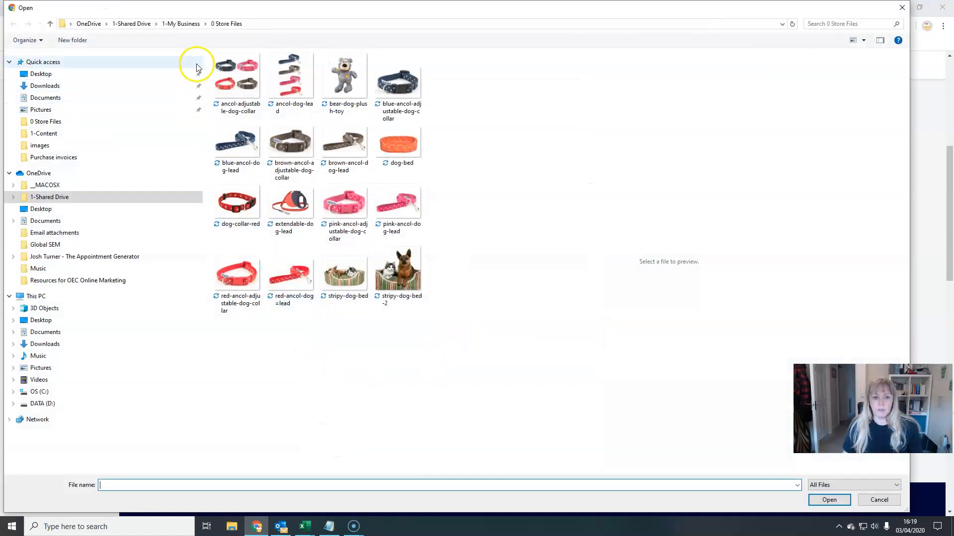
pyautogui.click(229, 78)
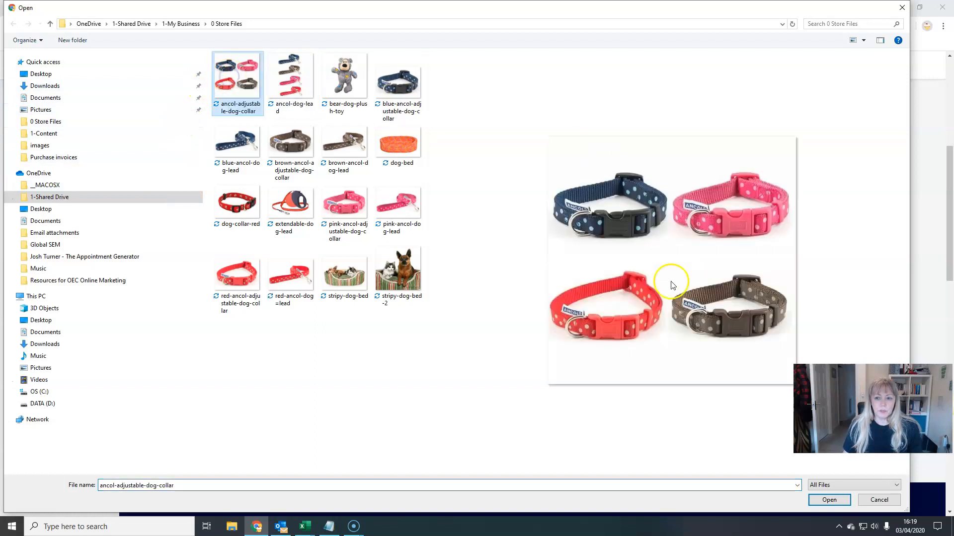
pyautogui.click(823, 505)
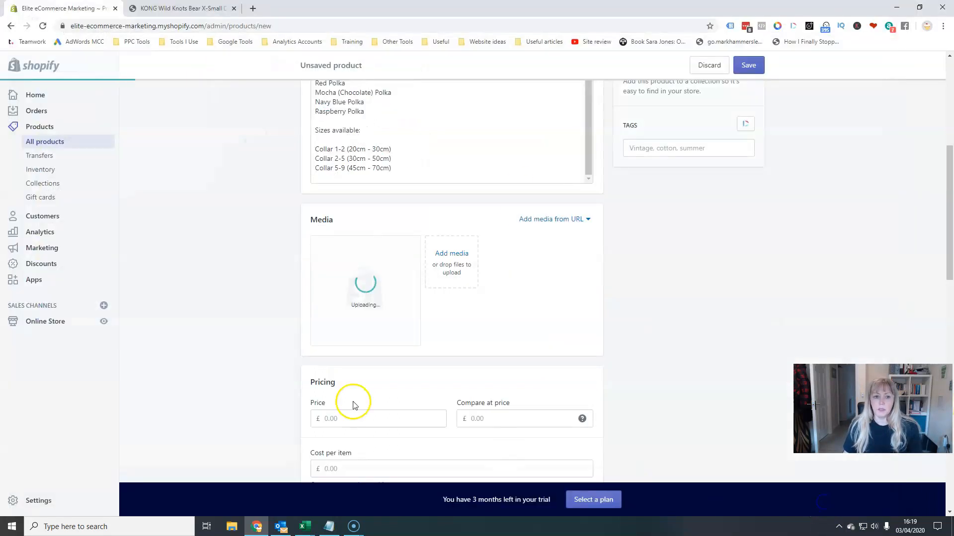
# - Add the blue, brown, pink and red ancol-adjustable-dog-collar images to the product's media
pyautogui.click(457, 255)
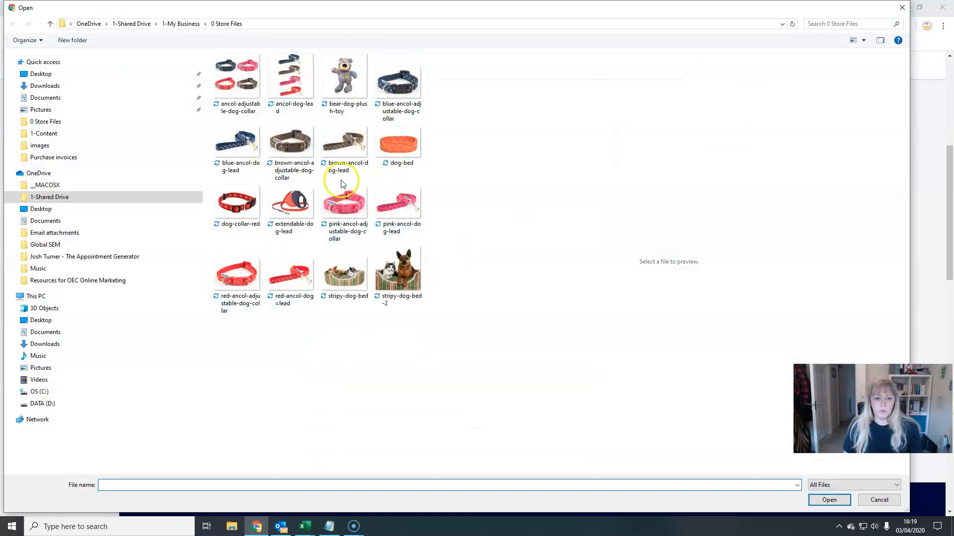
pyautogui.click(389, 86)
pyautogui.keyDown('ctrl'); pyautogui.click(305, 169); pyautogui.keyUp('ctrl')
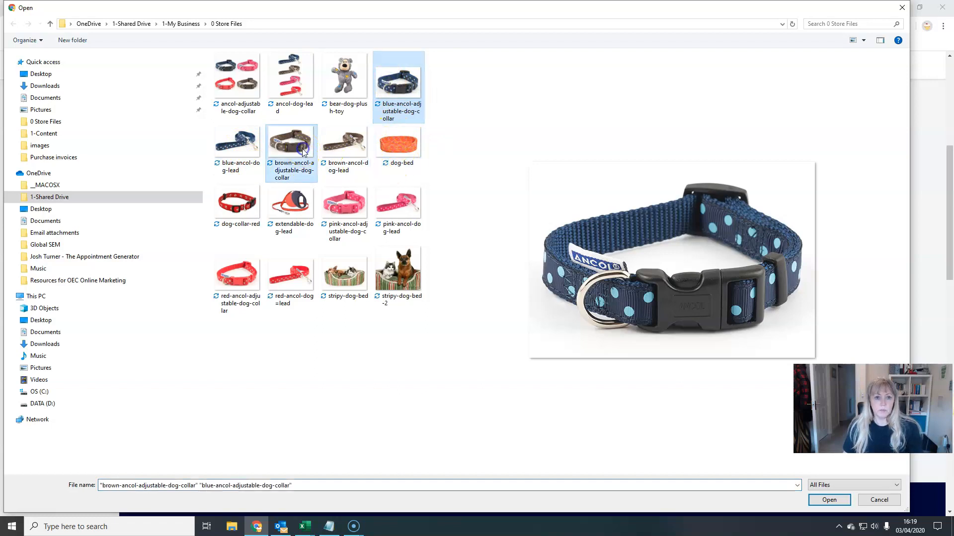
pyautogui.keyDown('ctrl'); pyautogui.click(348, 222); pyautogui.keyUp('ctrl')
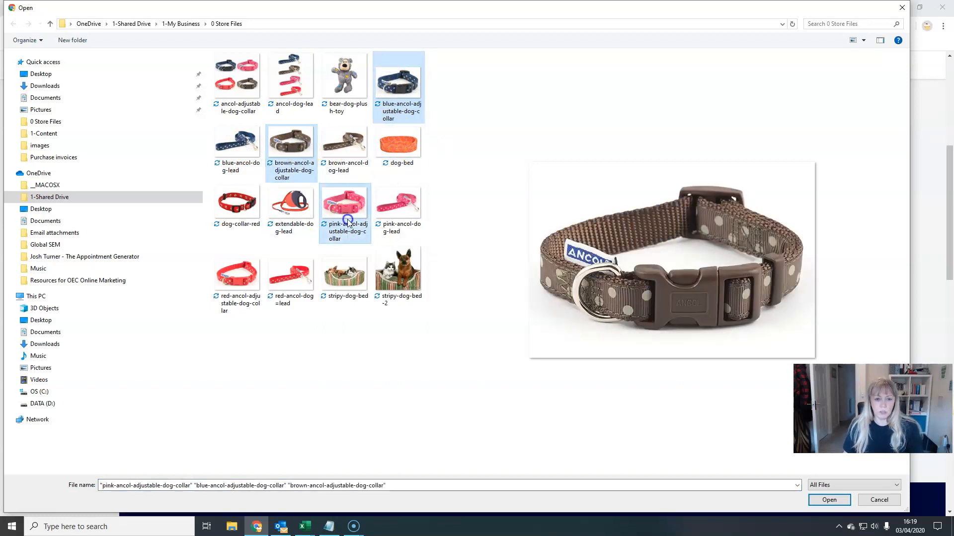
pyautogui.keyDown('ctrl'); pyautogui.click(247, 285); pyautogui.keyUp('ctrl')
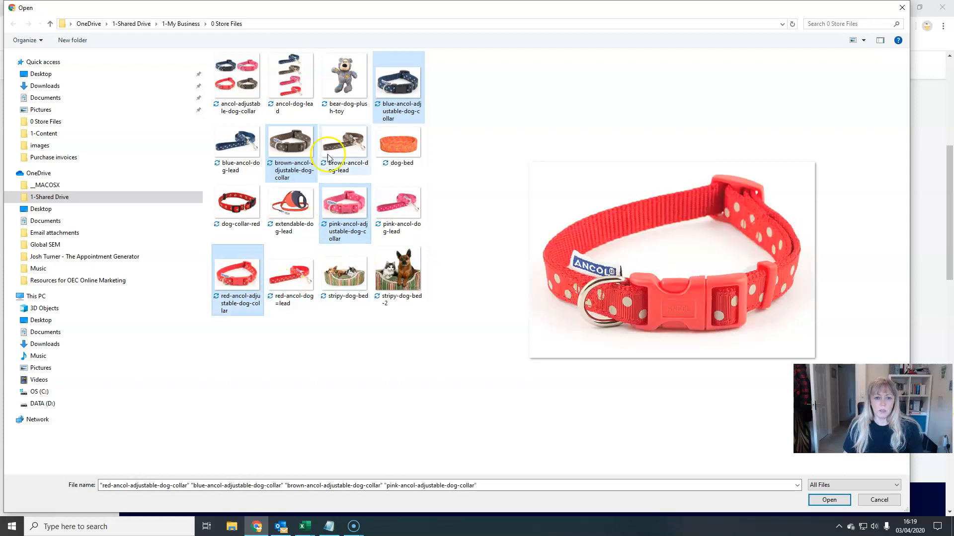
pyautogui.click(830, 500)
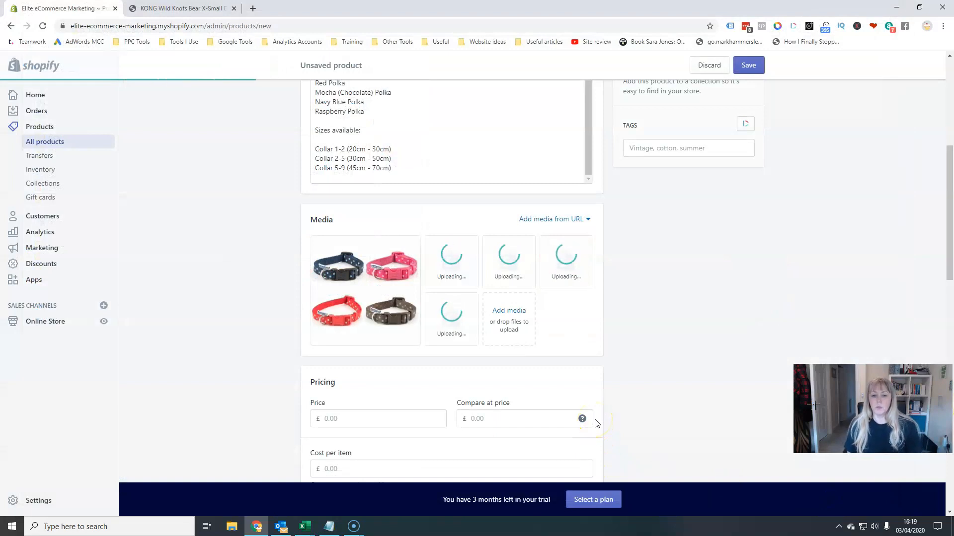
# - Reorder the single-collar images so they run blue, pink, red and brown after the group image
pyautogui.scroll(-2, 595, 423)
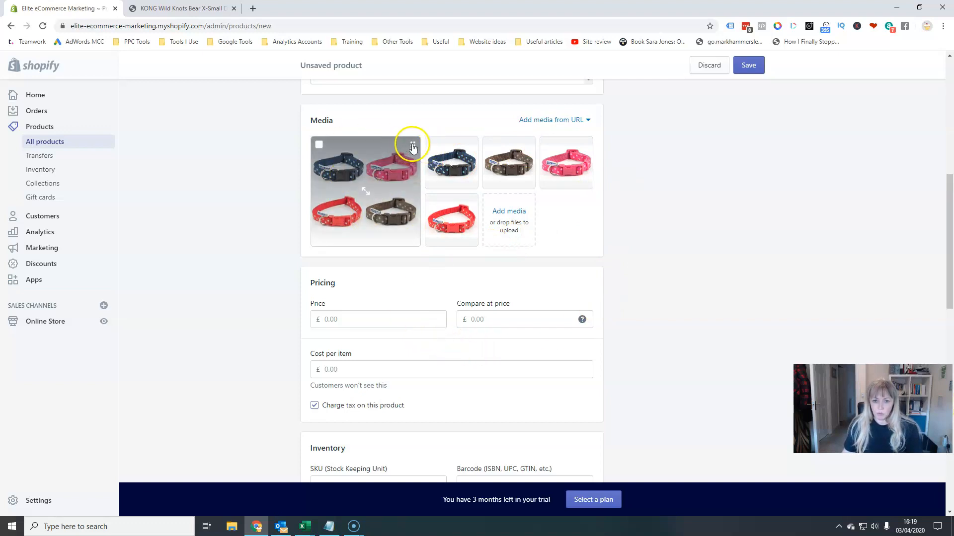
pyautogui.moveTo(505, 155)
pyautogui.mouseDown()
pyautogui.moveTo(449, 155)
pyautogui.moveTo(509, 156)
pyautogui.mouseUp()
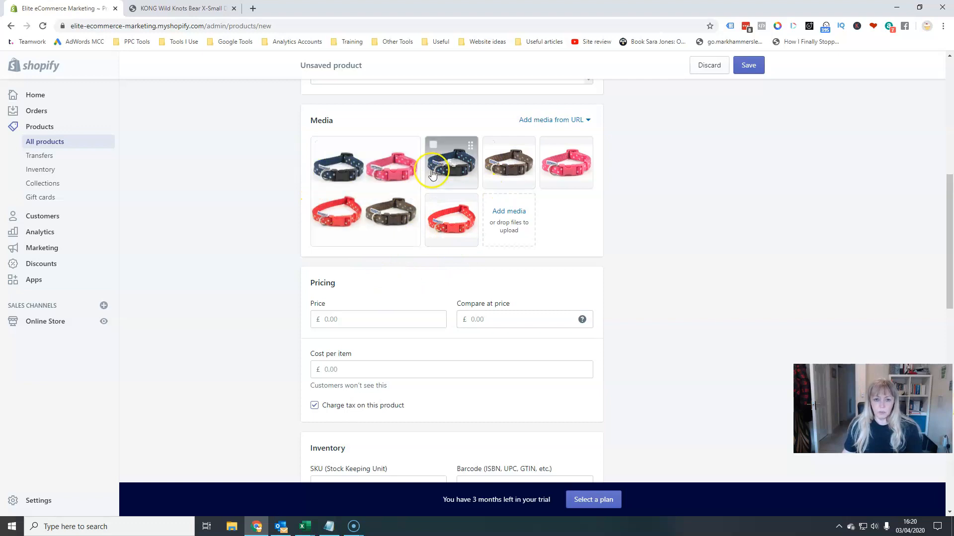
pyautogui.moveTo(563, 164); pyautogui.dragTo(489, 165)
pyautogui.moveTo(463, 220); pyautogui.dragTo(570, 161)
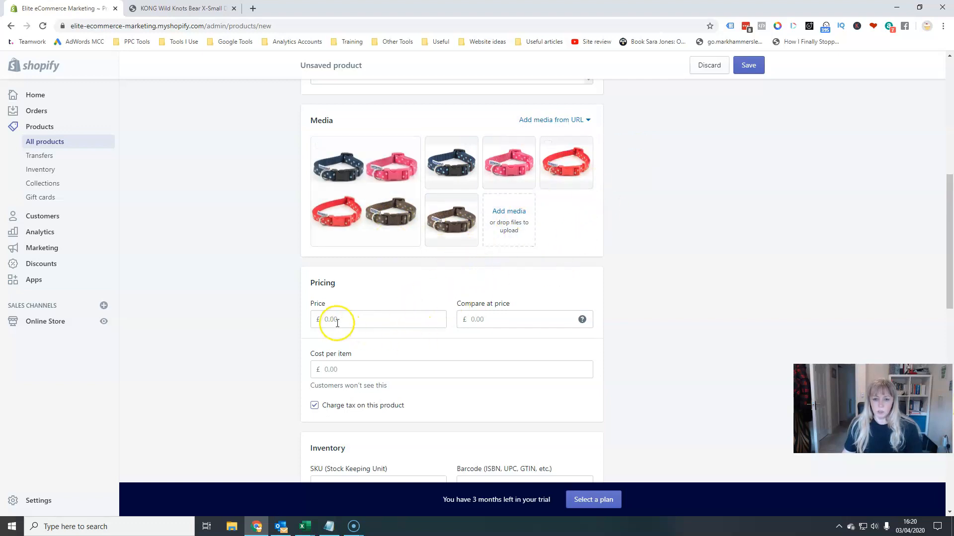
# - Set the product's price to £4.25
pyautogui.scroll(-2, 337, 324)
pyautogui.click(357, 233)
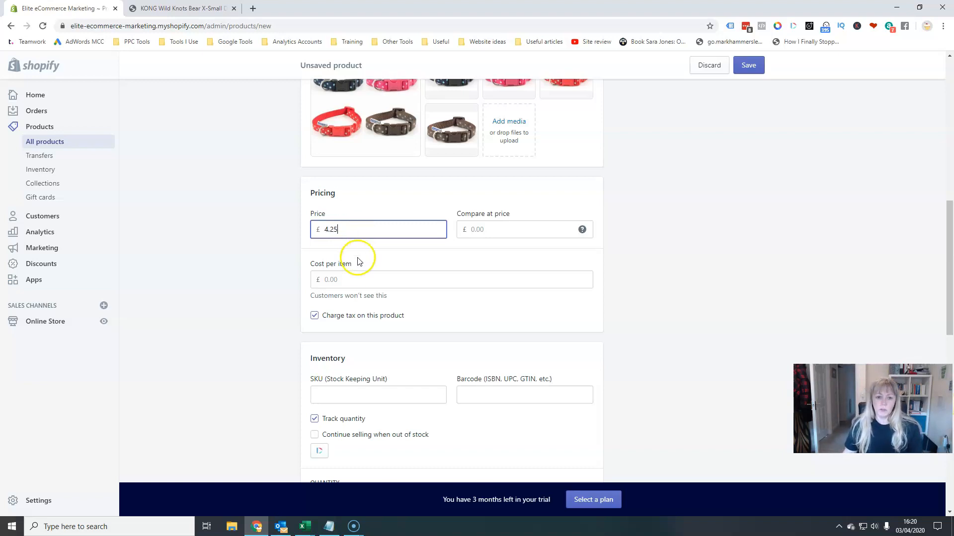
# - Try 68594 as the product's SKU and clear it again, leaving the barcode empty
pyautogui.scroll(-2, 338, 355)
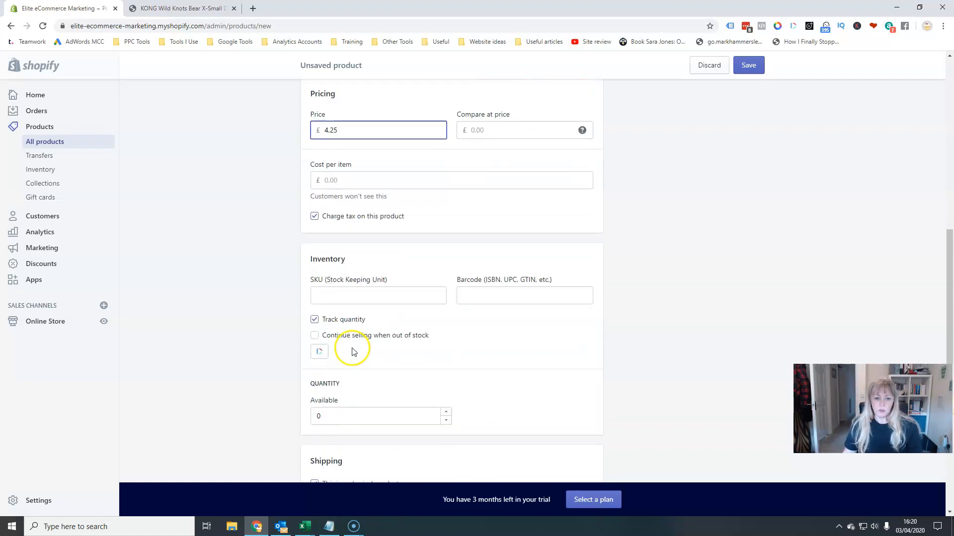
pyautogui.click(342, 294)
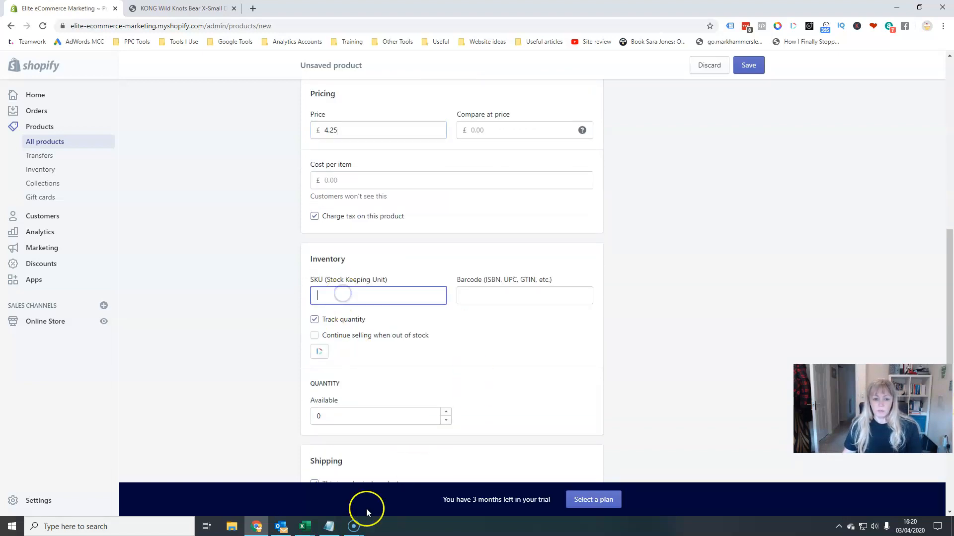
pyautogui.click(329, 526)
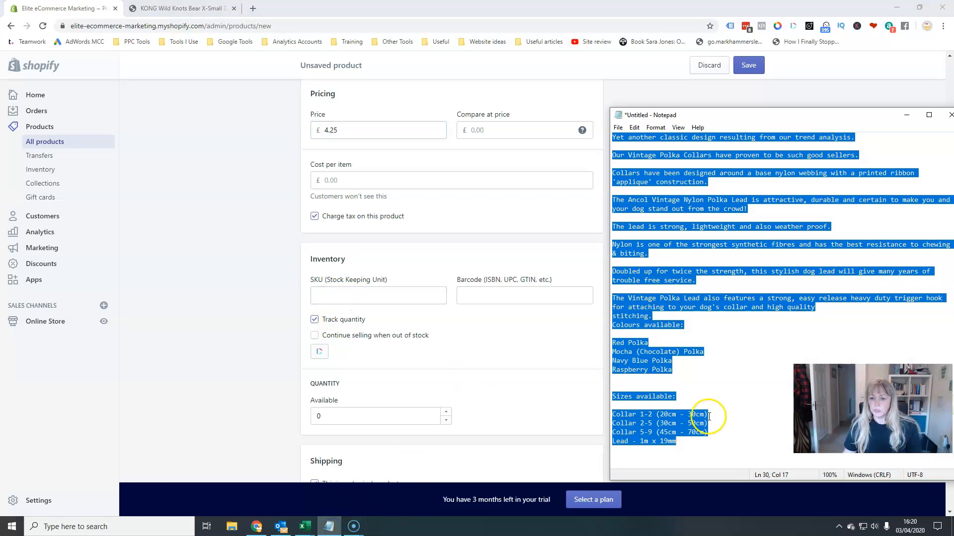
pyautogui.click(326, 297)
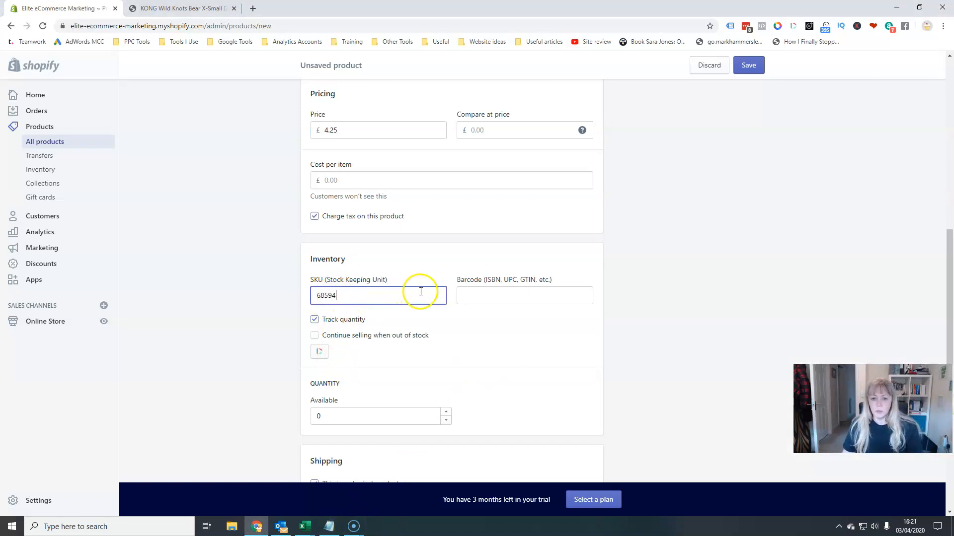
pyautogui.click(474, 294)
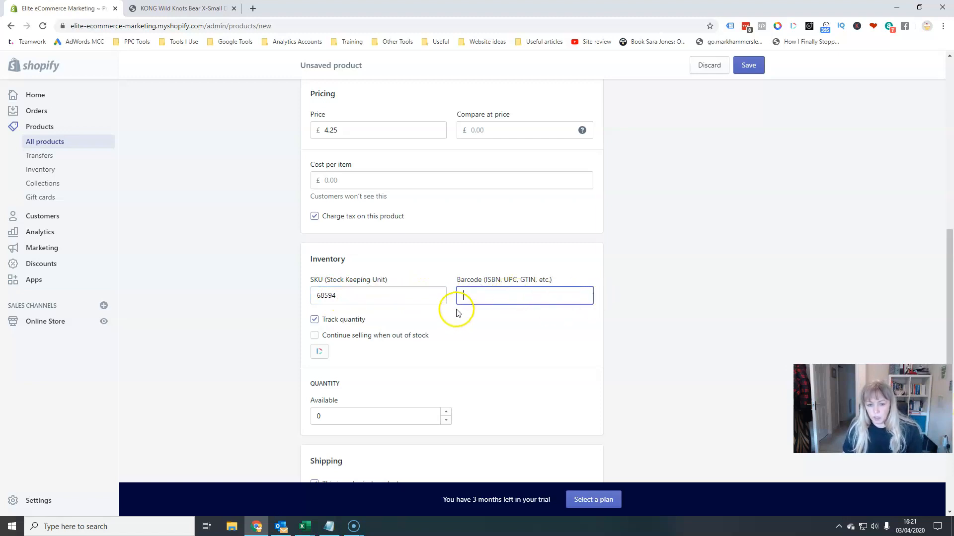
pyautogui.doubleClick(330, 299)
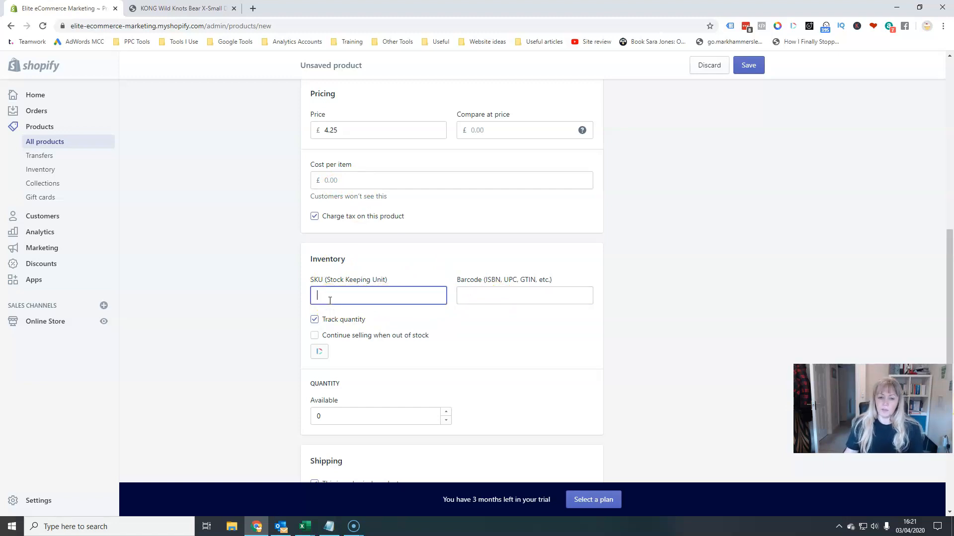
pyautogui.click(479, 294)
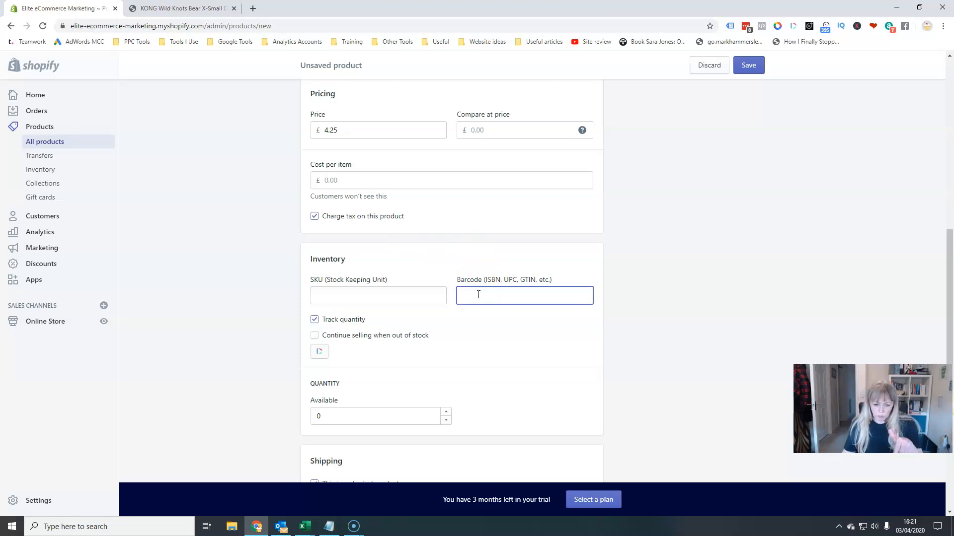
# - Set the country of origin in the product's customs information to United Kingdom, leaving the weight unchanged
pyautogui.scroll(-2, 457, 338)
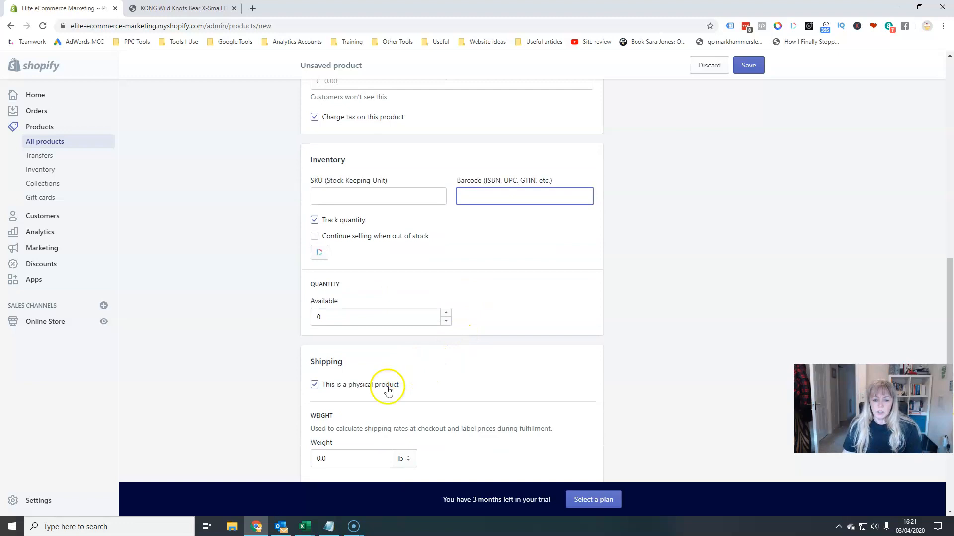
pyautogui.scroll(-3, 436, 355)
pyautogui.click(323, 309)
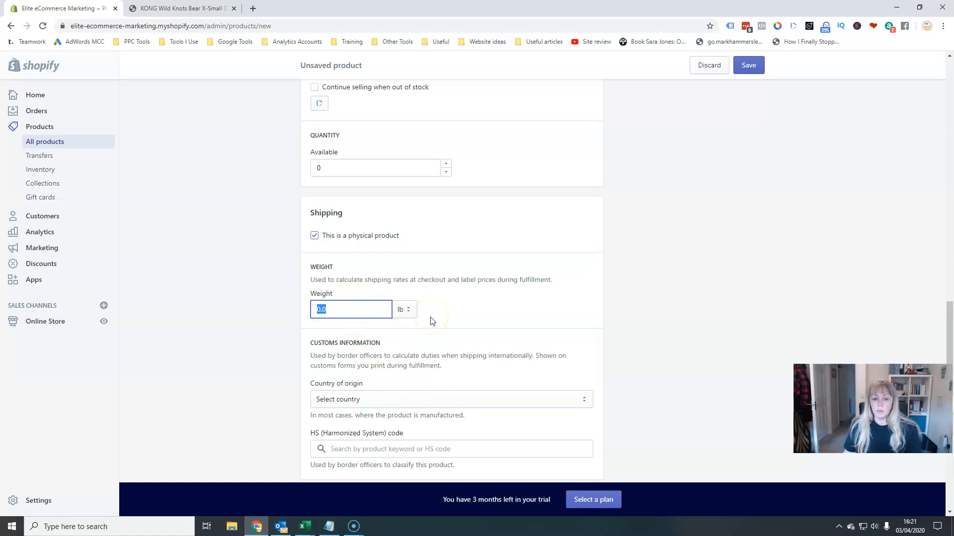
pyautogui.scroll(-3, 411, 378)
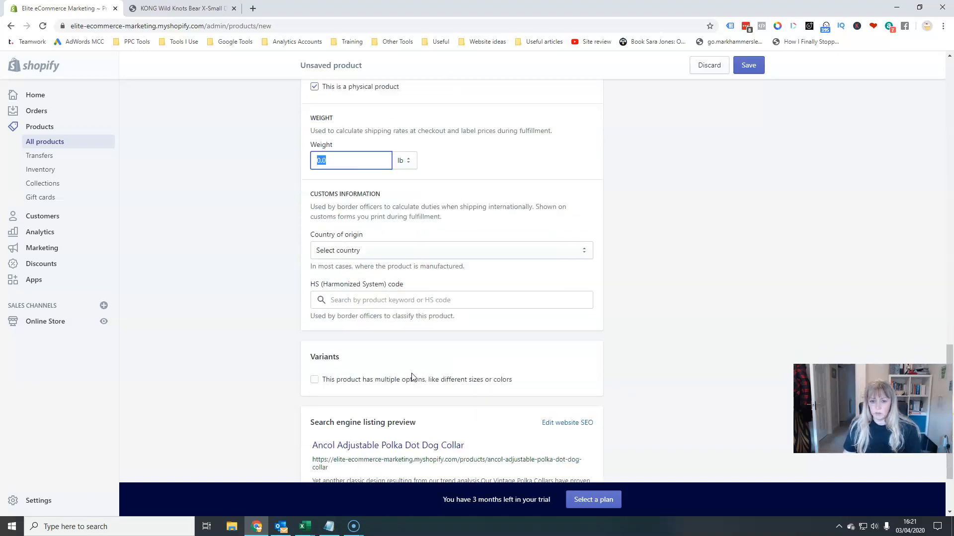
pyautogui.click(469, 249)
pyautogui.write('united')
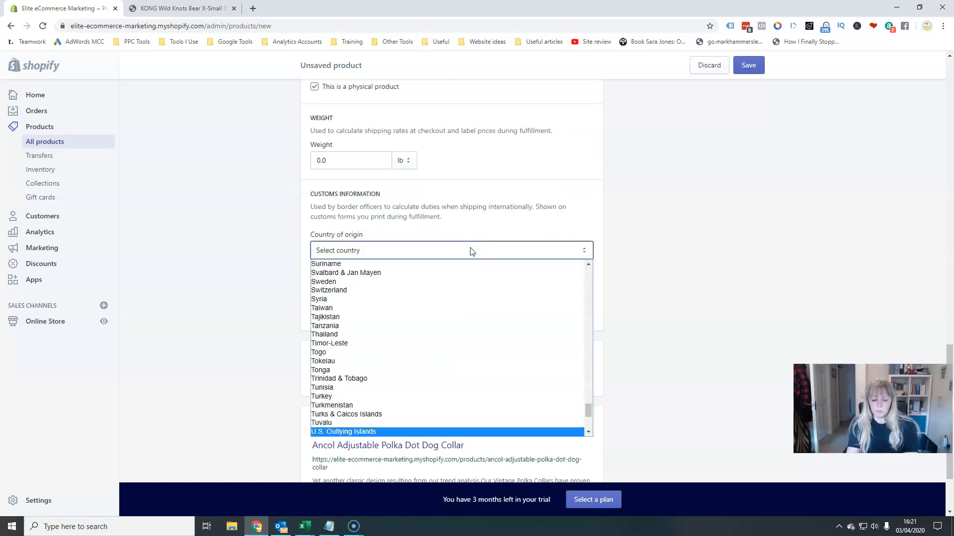
pyautogui.scroll(-4, 418, 377)
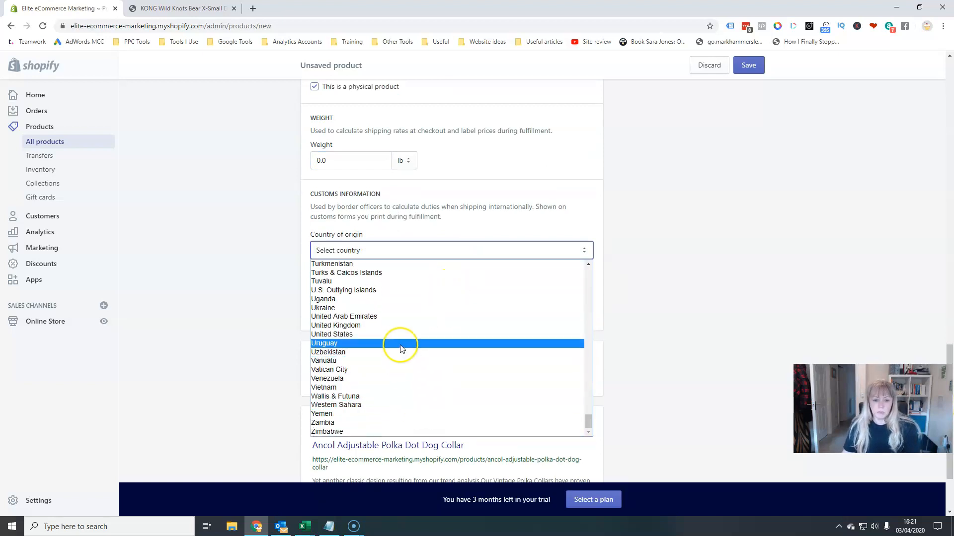
pyautogui.click(381, 327)
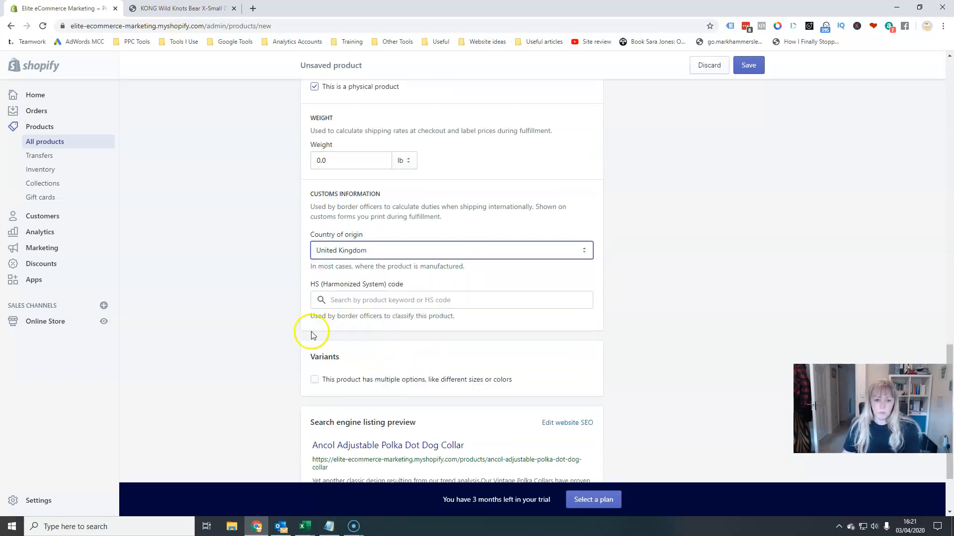
# - Enable multiple options for the product's variants and choose Size as the first option
pyautogui.scroll(-2, 420, 338)
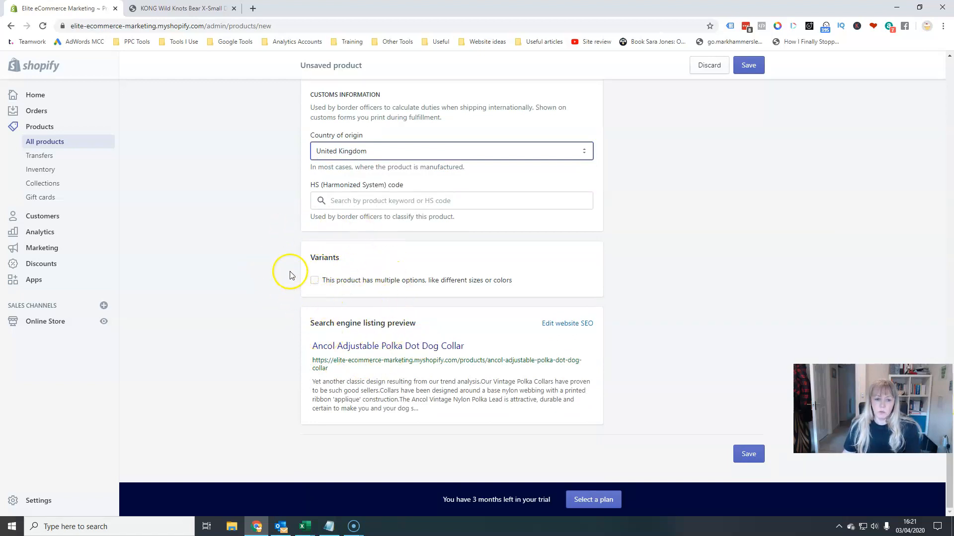
pyautogui.click(314, 280)
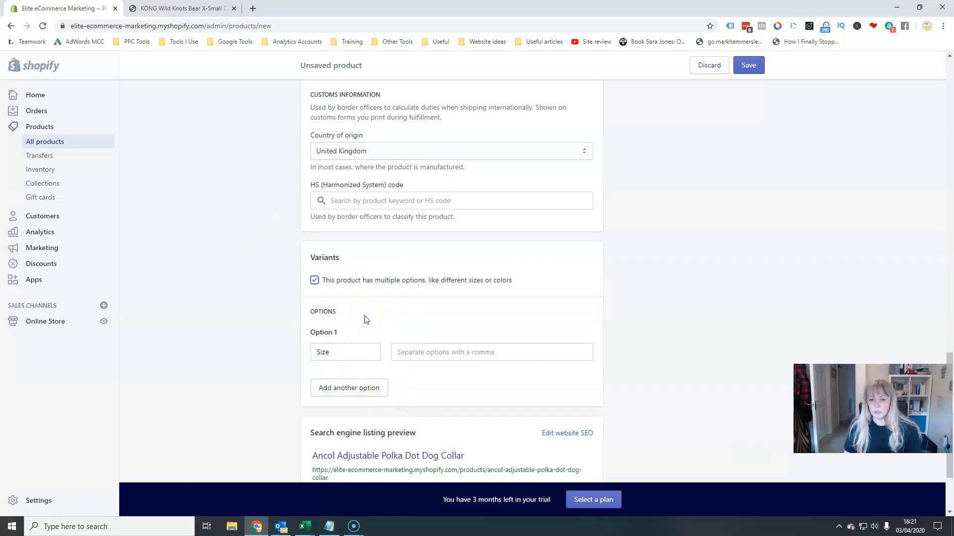
pyautogui.click(341, 354)
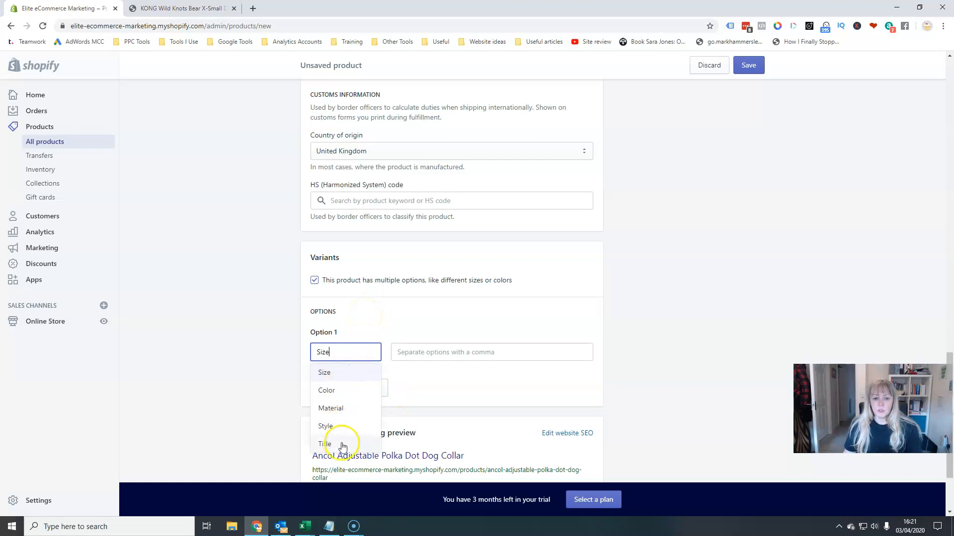
pyautogui.click(330, 370)
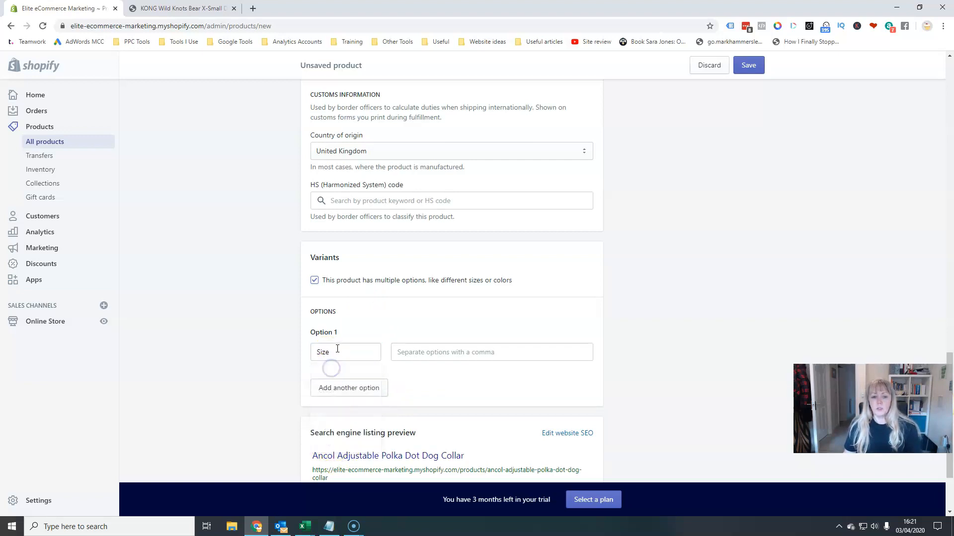
# - Check the sizes listed in the description and add "Size 1-2 (20-30cm)" as the first Size value
pyautogui.click(404, 351)
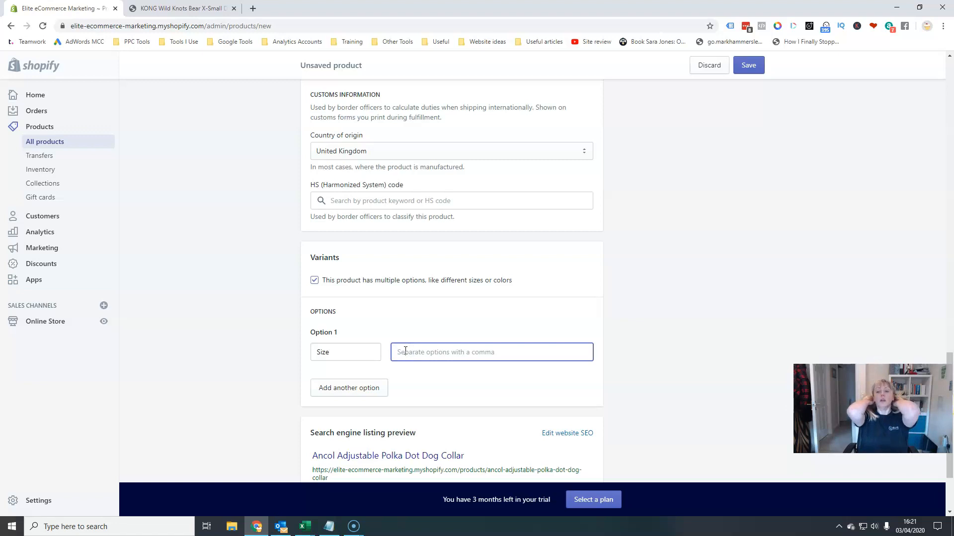
pyautogui.scroll(15, 415, 320)
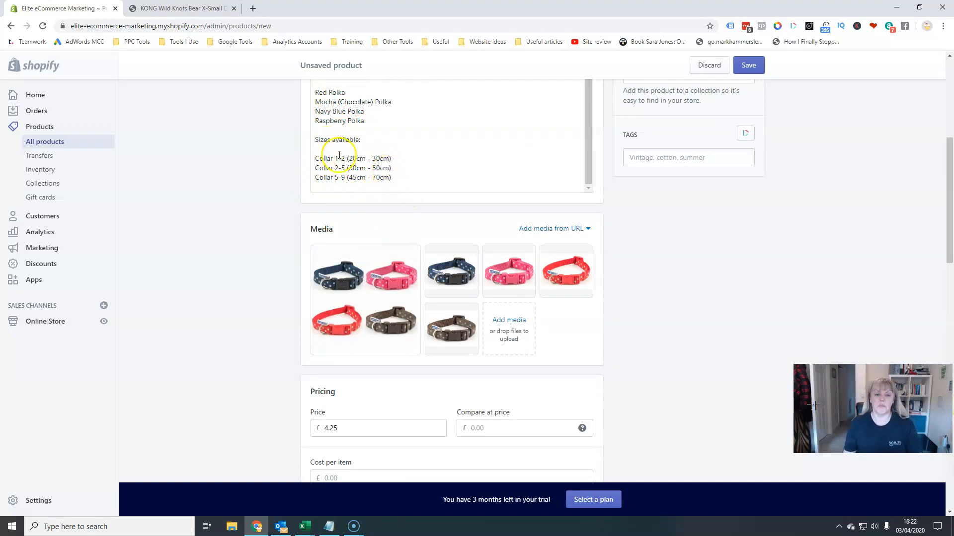
pyautogui.scroll(-2, 298, 248)
pyautogui.scroll(-10, 296, 275)
pyautogui.click(348, 347)
pyautogui.scroll(-2, 354, 389)
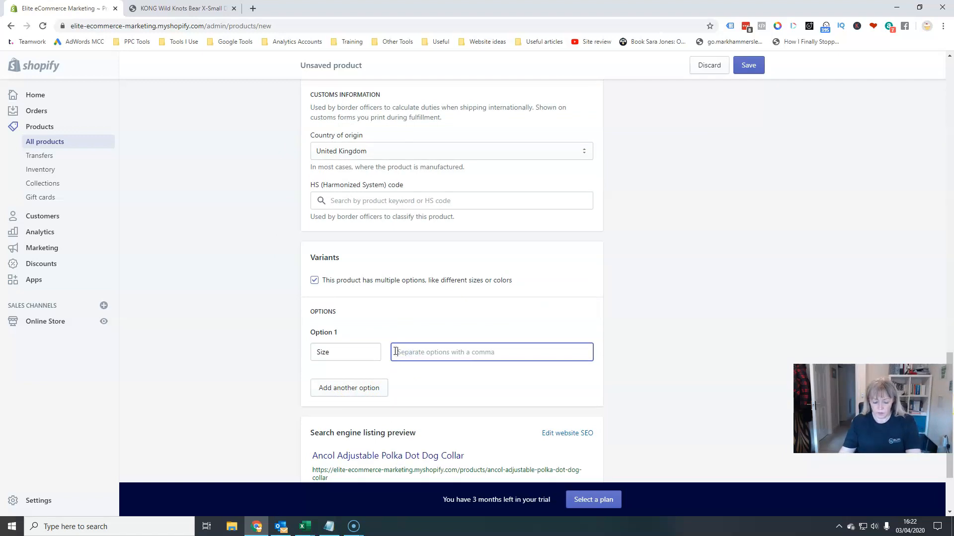
pyautogui.write('Siz')
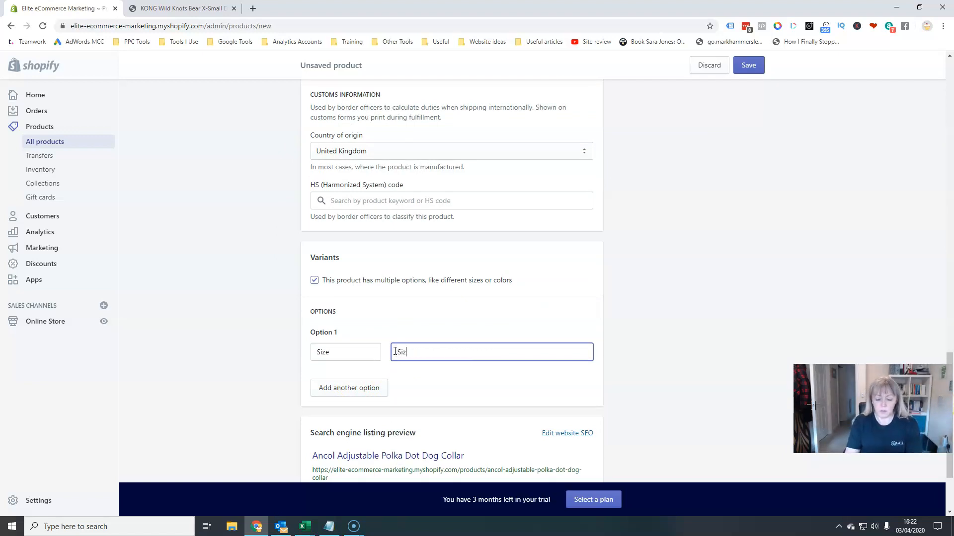
pyautogui.write('e 1-2')
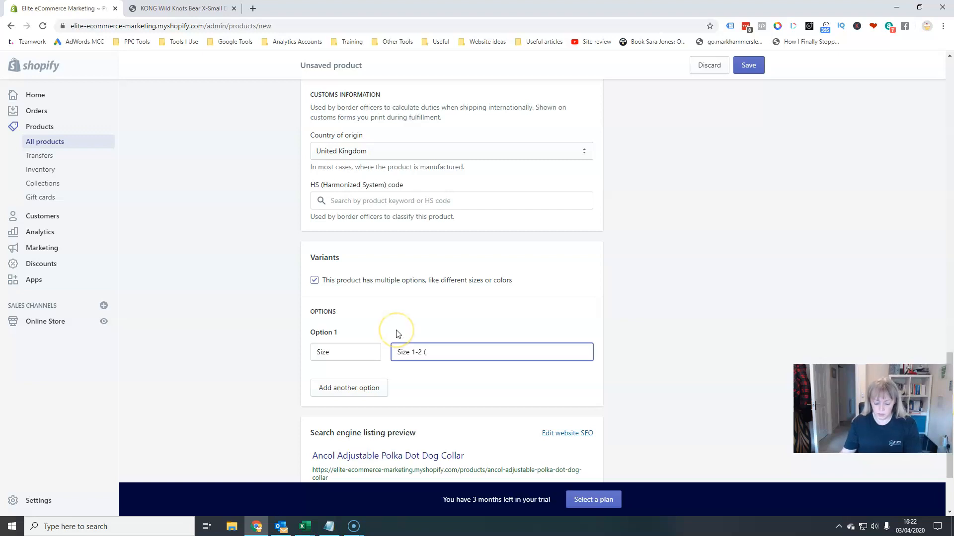
pyautogui.write(' (20-30cm)')
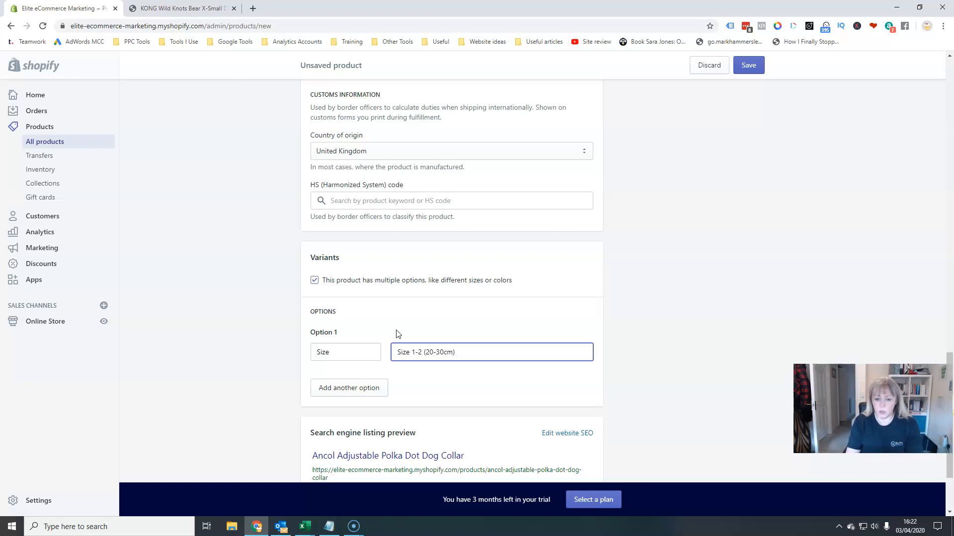
pyautogui.press('Return')
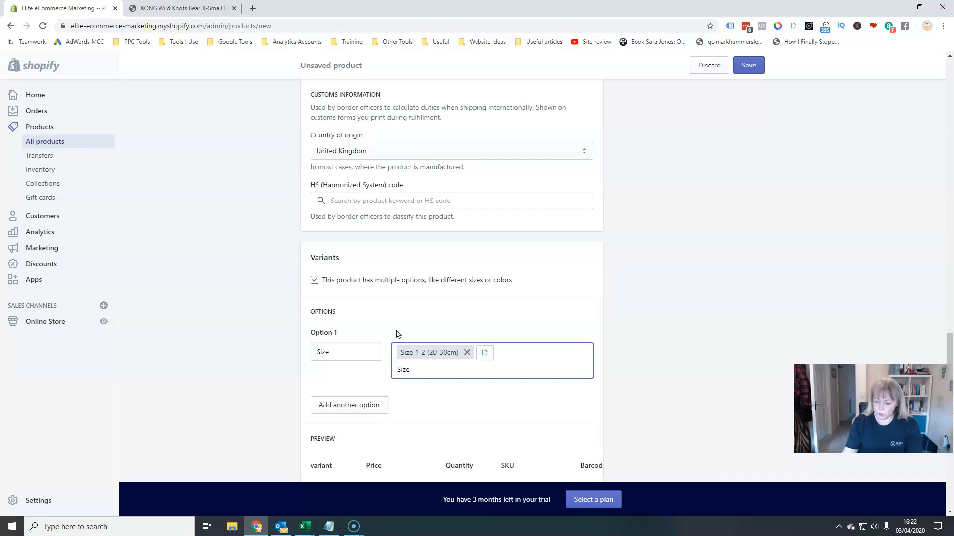
# - Add "Size 2-5 (30-50cm)" as the second value of the Size option
pyautogui.write('Size 2-5 ')
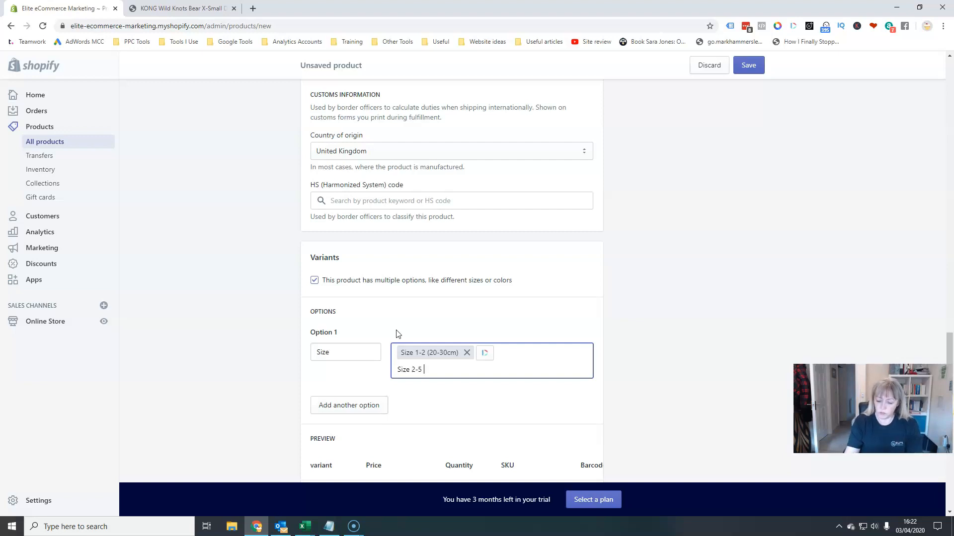
pyautogui.write('(30')
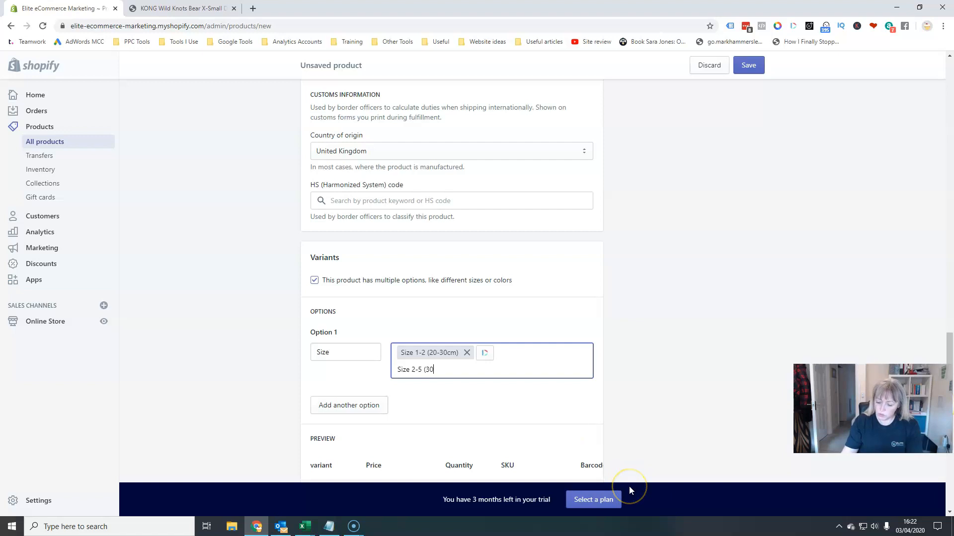
pyautogui.write('-50cm')
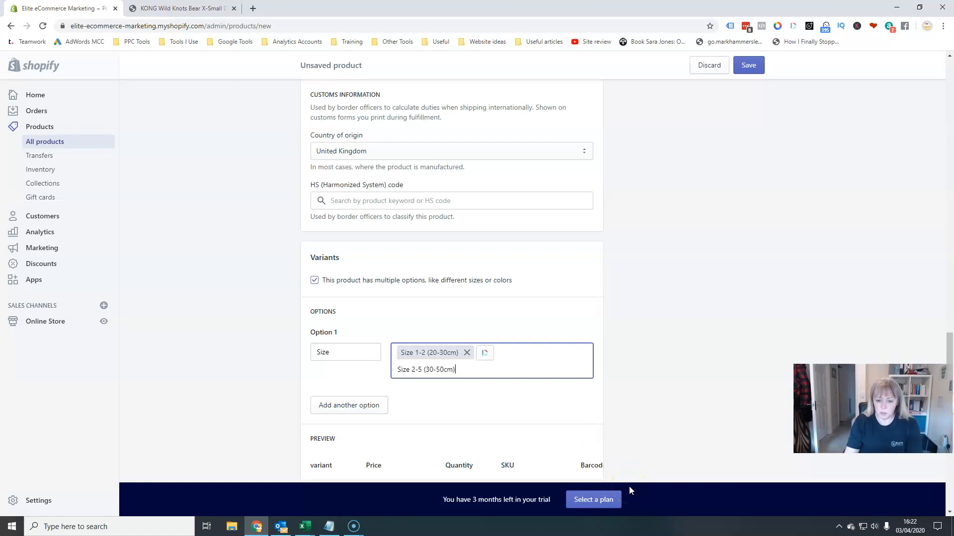
pyautogui.write(')')
pyautogui.press('Return')
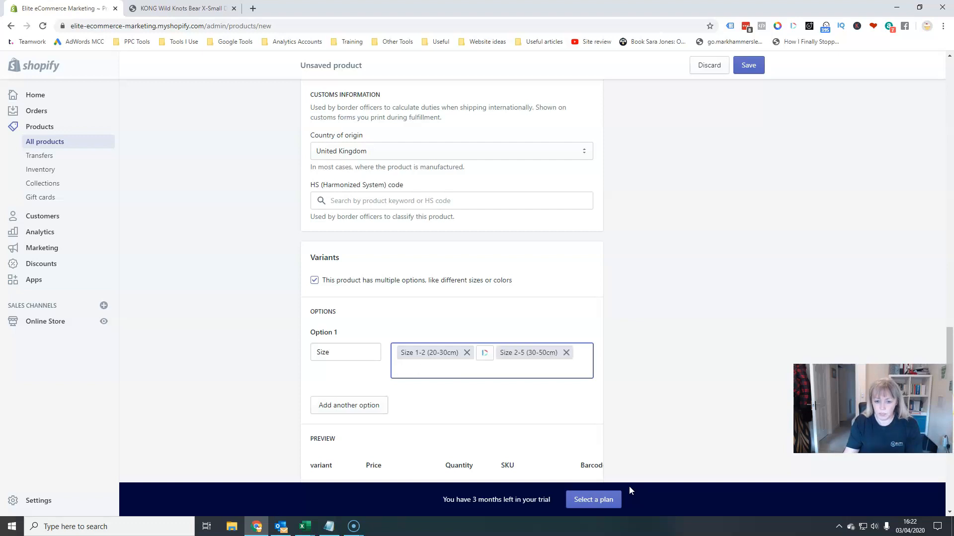
# - Add "Size 5-9 (45-70cm)" as the third value of the Size option
pyautogui.write('Size 5-6')
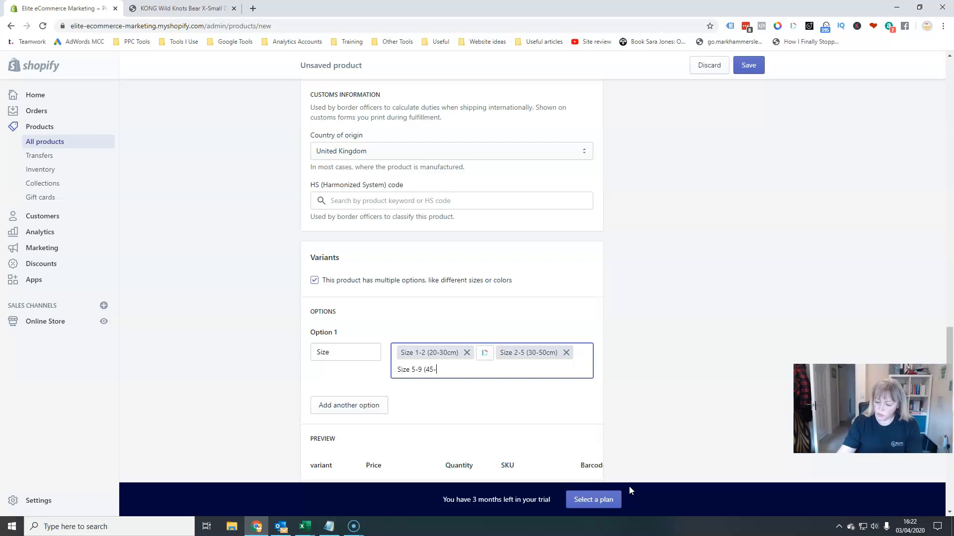
pyautogui.write('(45-70cm')
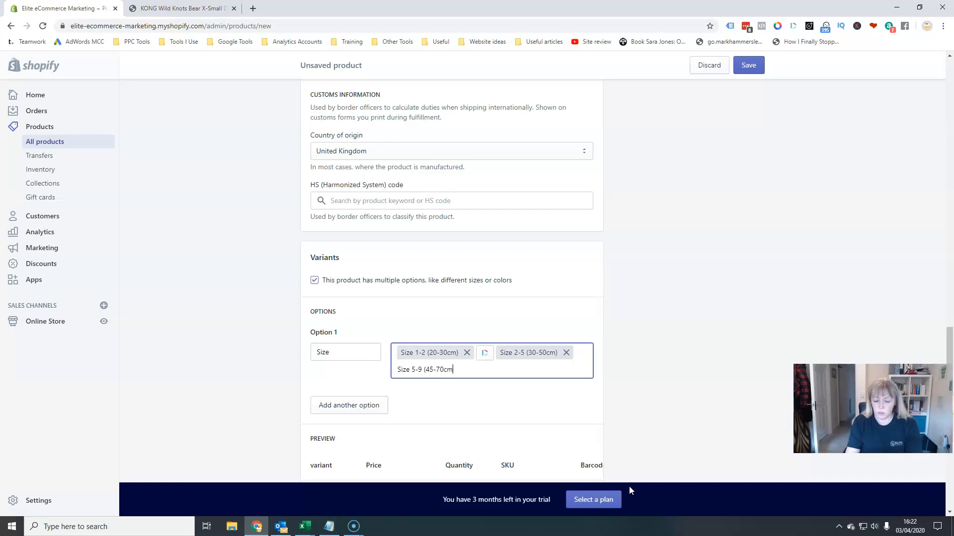
pyautogui.write(')')
pyautogui.press('Return')
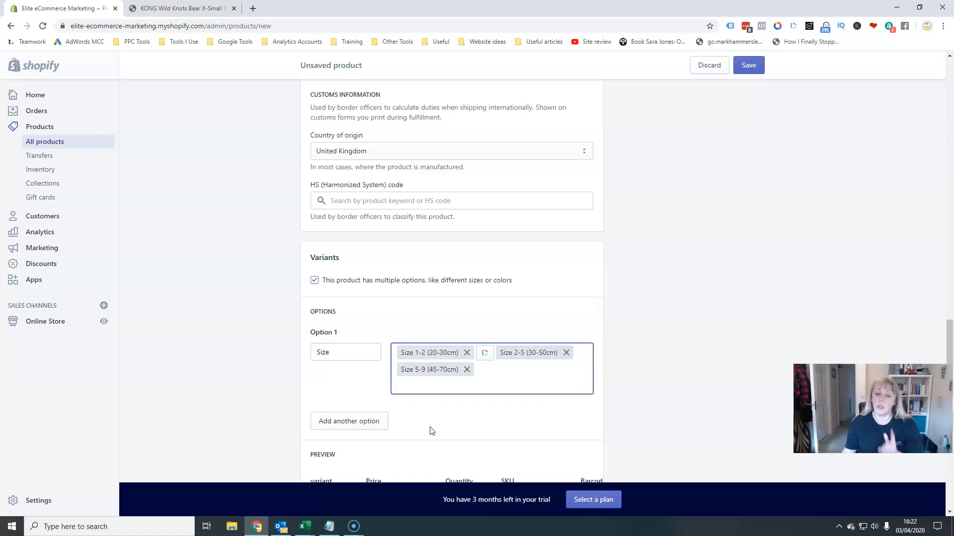
# - Add Color as a second variant option with "Navy Blue" as its first value
pyautogui.scroll(-4, 400, 427)
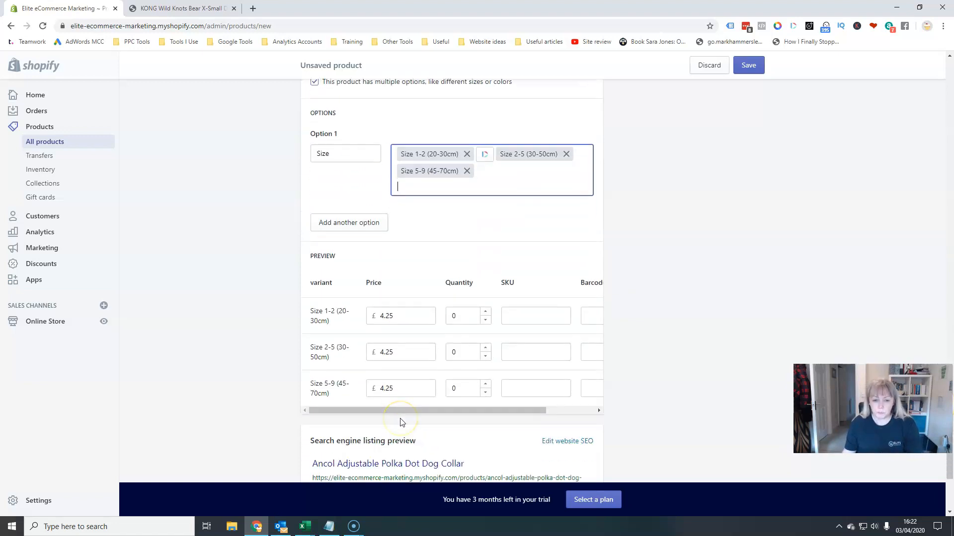
pyautogui.click(348, 222)
pyautogui.click(321, 242)
pyautogui.click(425, 242)
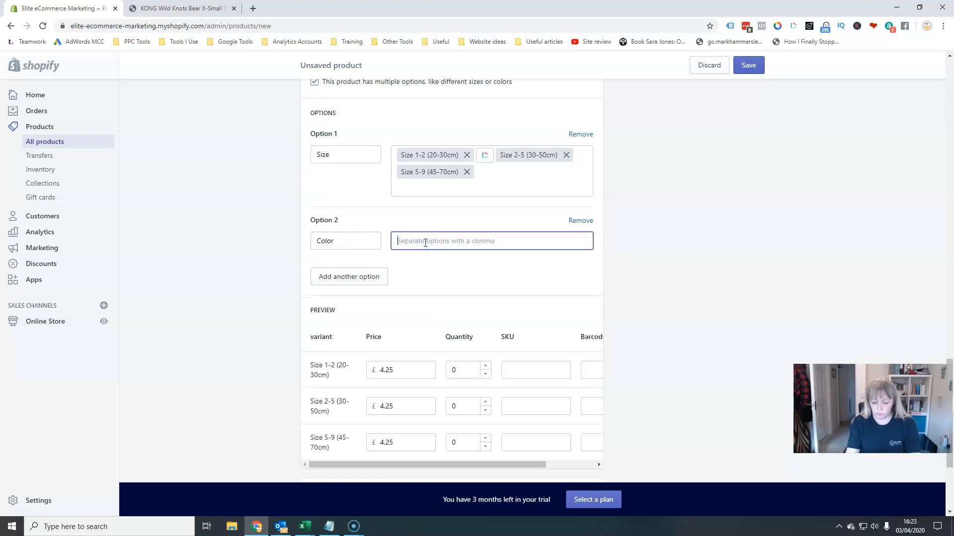
pyautogui.write('Navy')
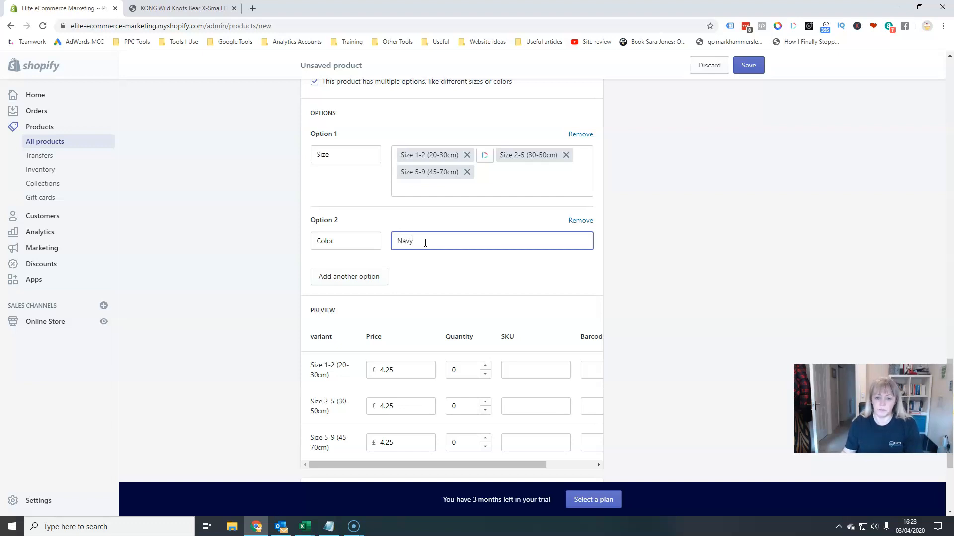
pyautogui.click(429, 303)
pyautogui.scroll(15, 430, 306)
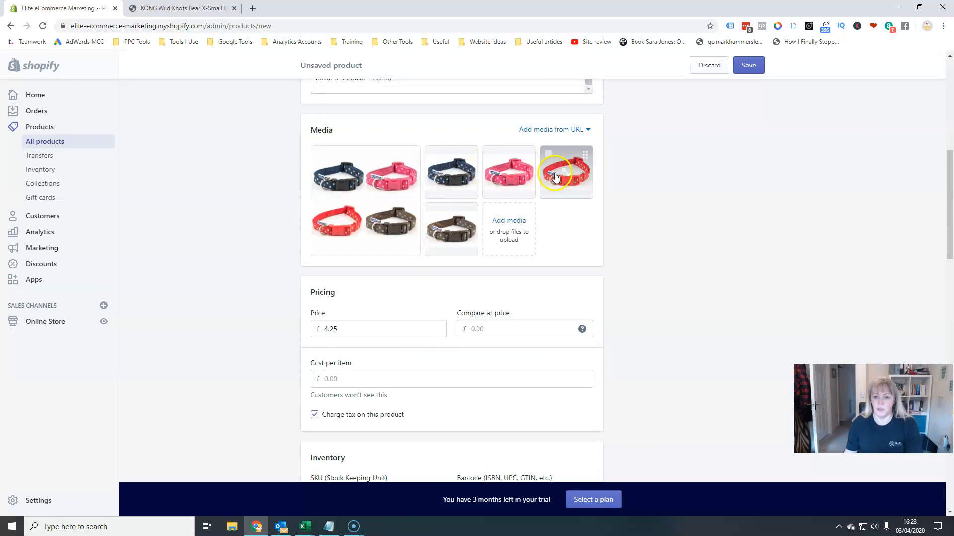
pyautogui.scroll(-15, 427, 370)
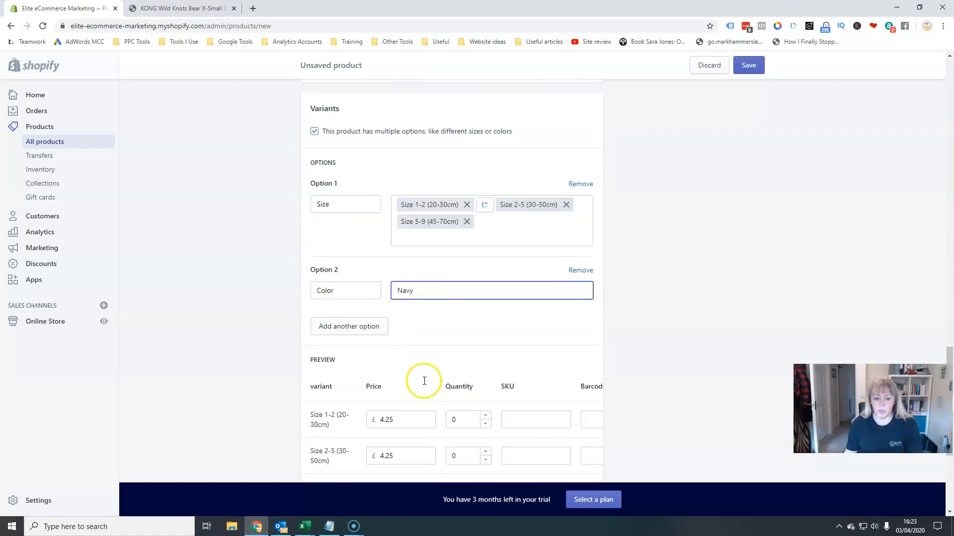
pyautogui.write('blue')
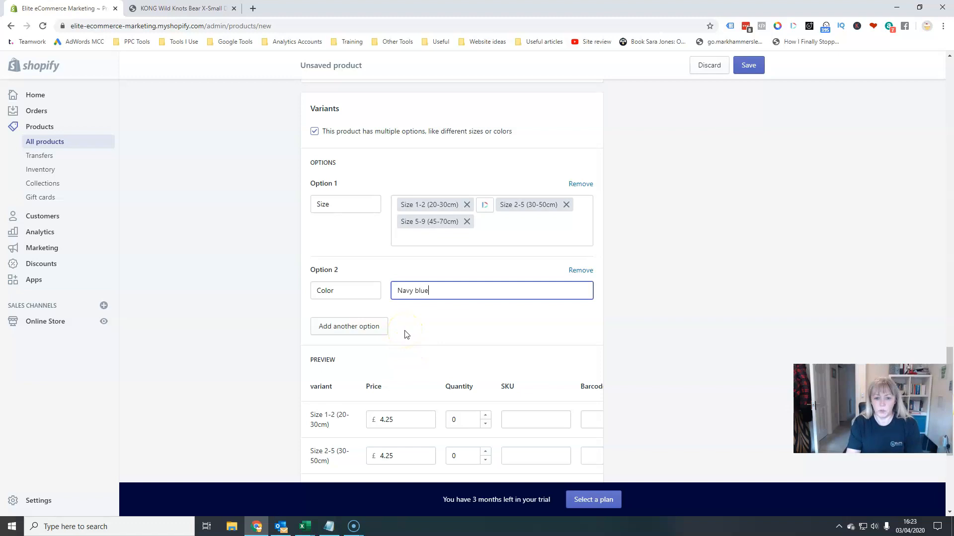
pyautogui.write('Blue')
pyautogui.press('Return')
# - Add "Raspberry", "Red" and "Mocha" as further Color values, keeping only the Size and Color options
pyautogui.write('Raspberry')
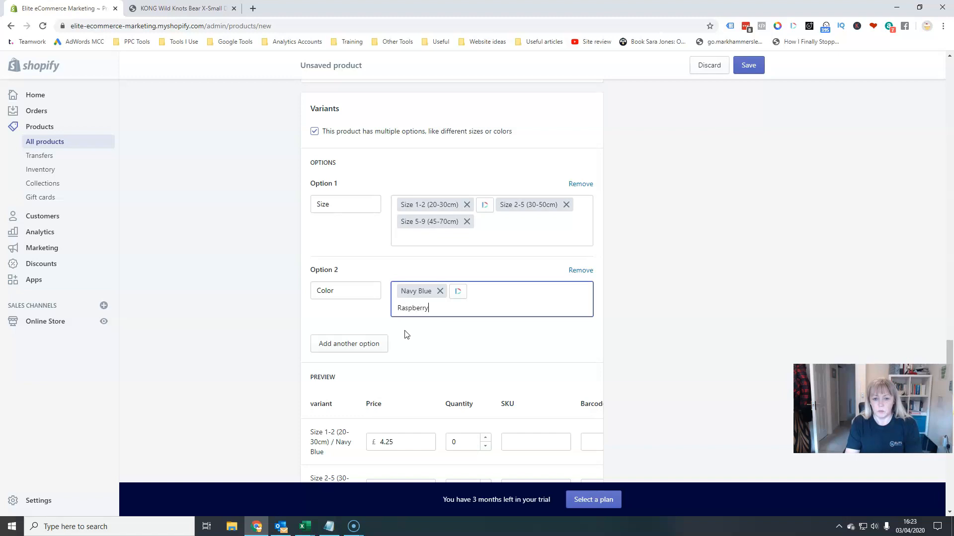
pyautogui.press('Return')
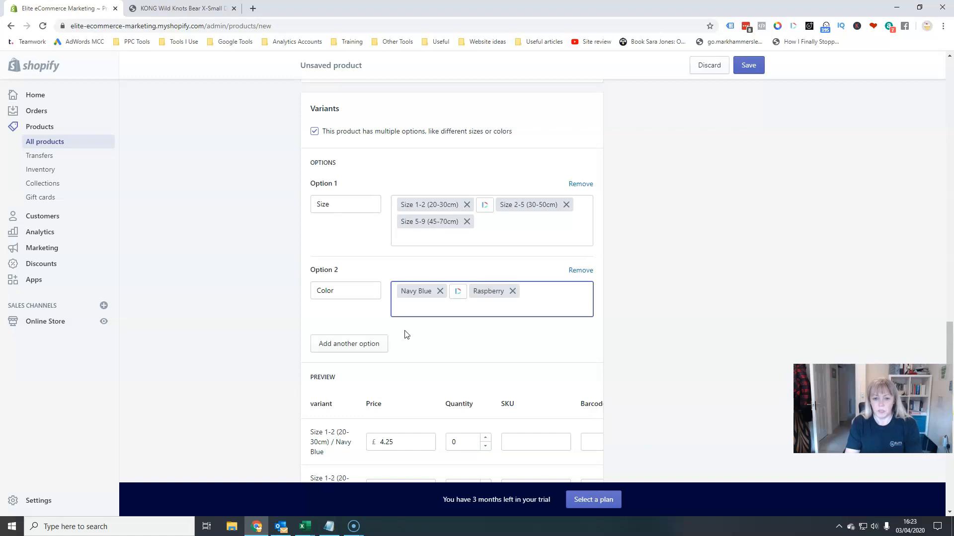
pyautogui.write('Red')
pyautogui.press('Return')
pyautogui.write('Mocha')
pyautogui.press('Return')
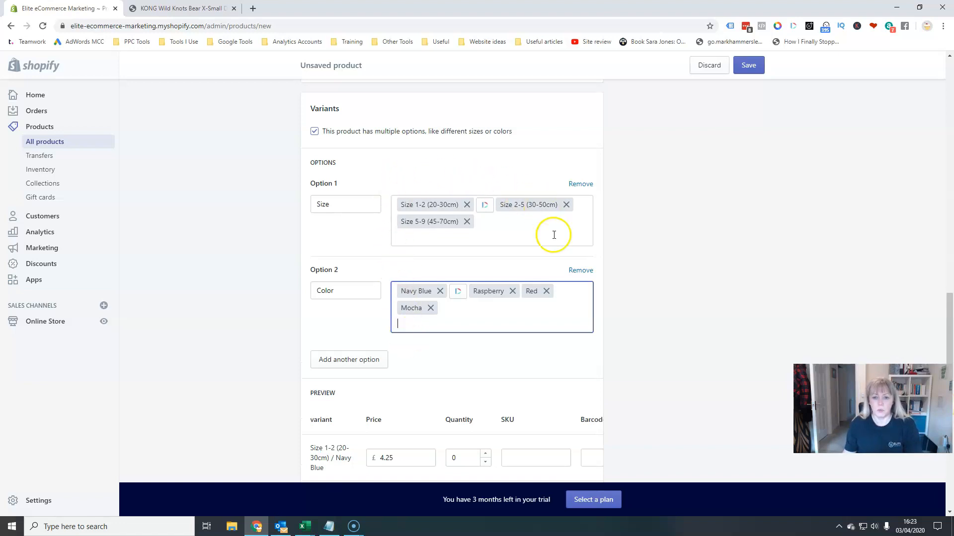
pyautogui.click(351, 359)
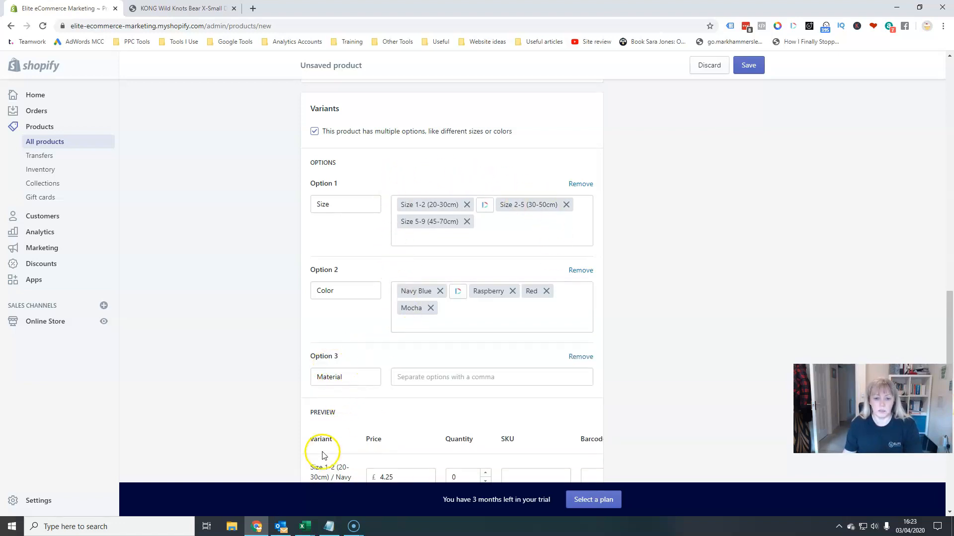
pyautogui.click(580, 357)
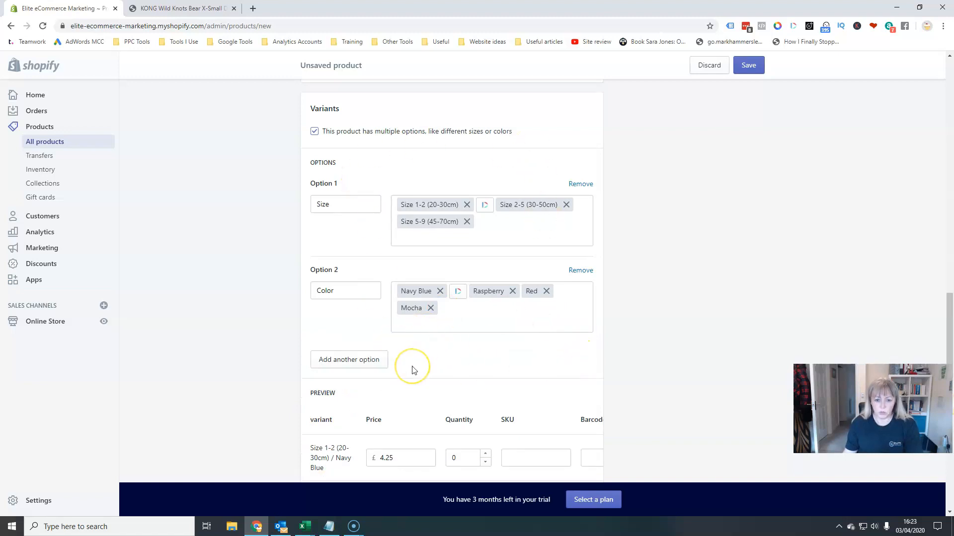
# - Set the price of all four Size 2-5 (30-50cm) colour variants to £4.95
pyautogui.scroll(-3, 412, 370)
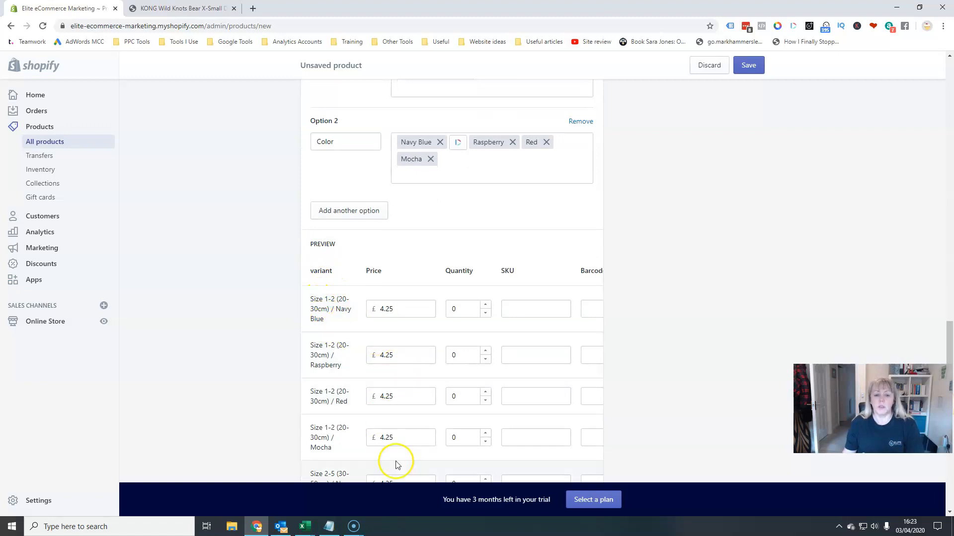
pyautogui.scroll(-5, 393, 450)
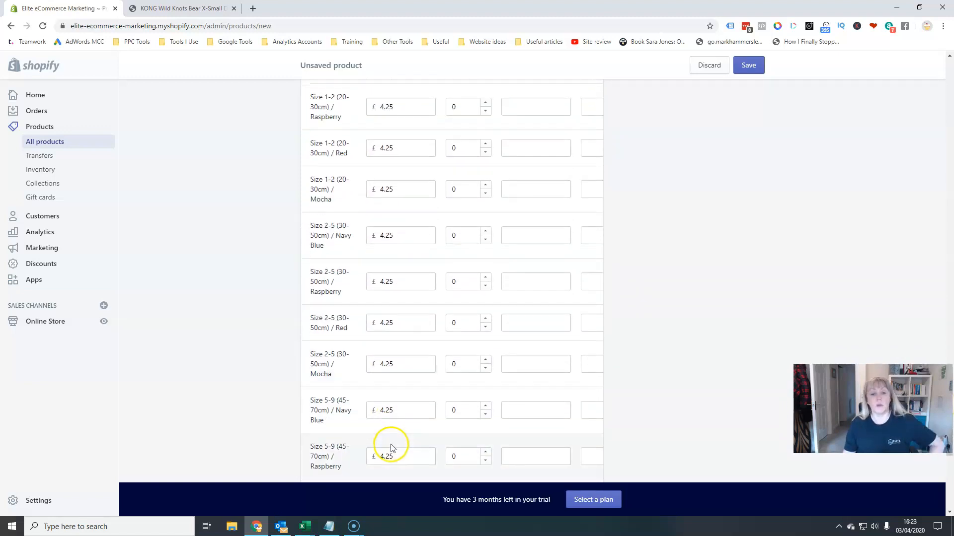
pyautogui.scroll(8, 392, 447)
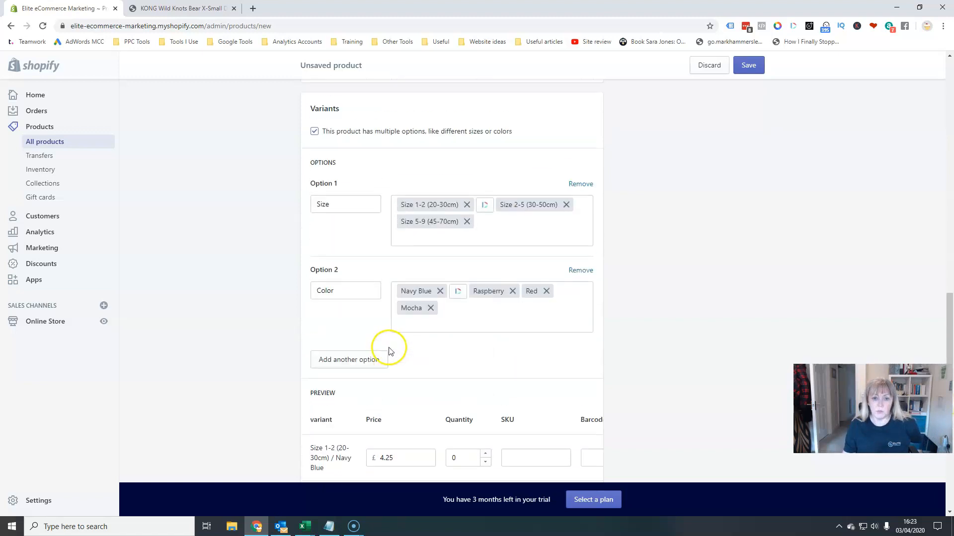
pyautogui.scroll(-3, 373, 390)
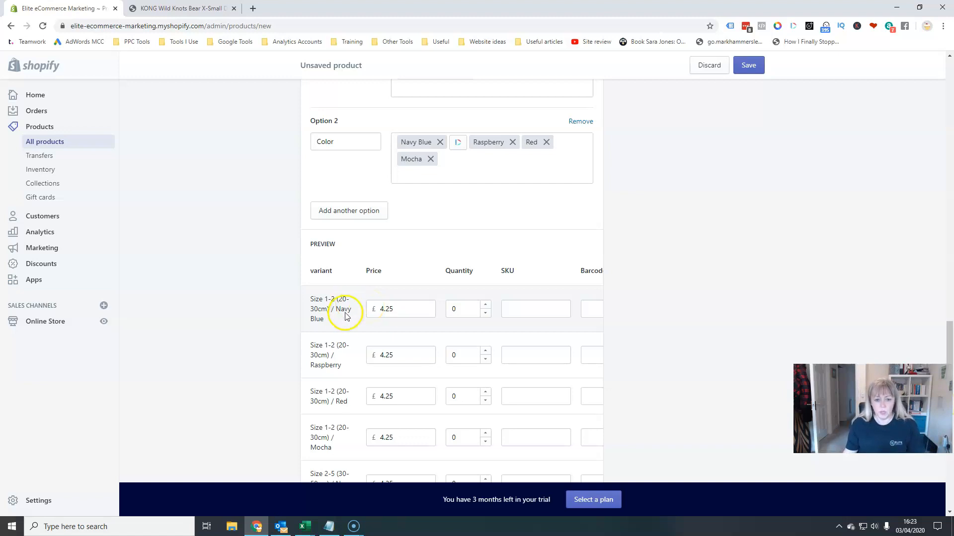
pyautogui.scroll(-3, 345, 343)
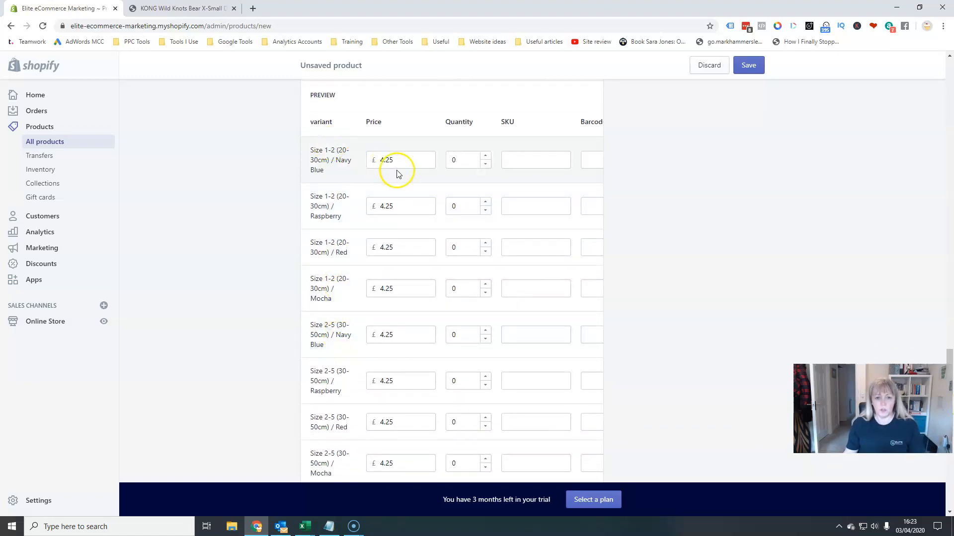
pyautogui.doubleClick(393, 334)
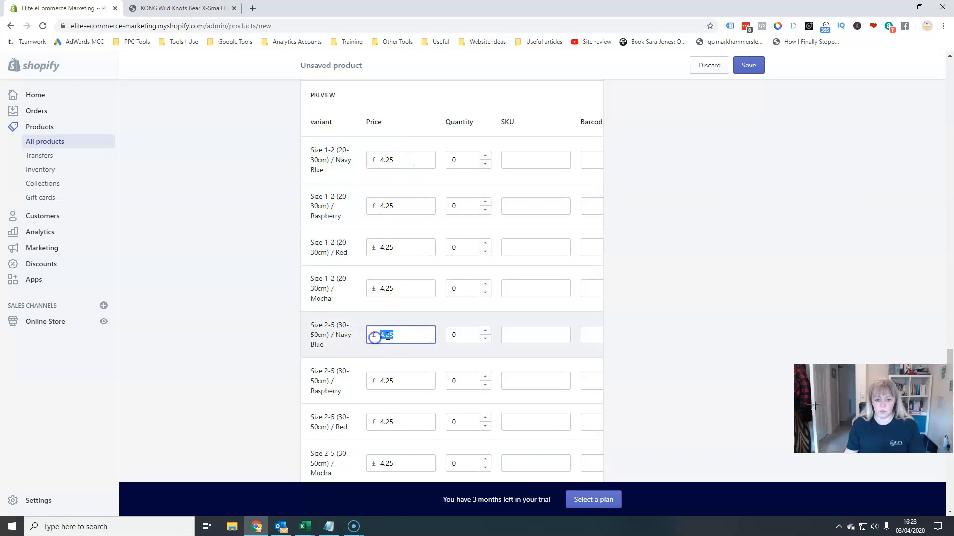
pyautogui.write('4.95')
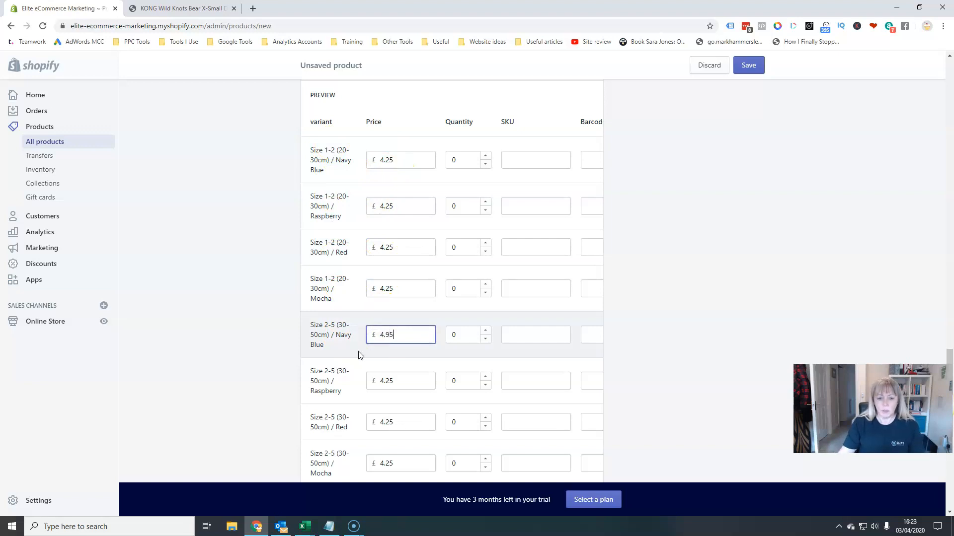
pyautogui.doubleClick(398, 378)
pyautogui.write('4.95')
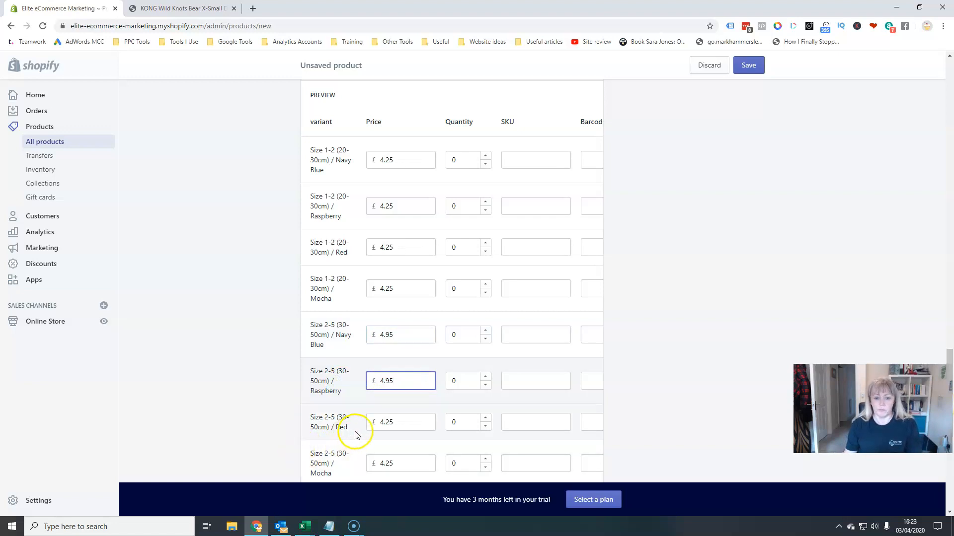
pyautogui.doubleClick(390, 422)
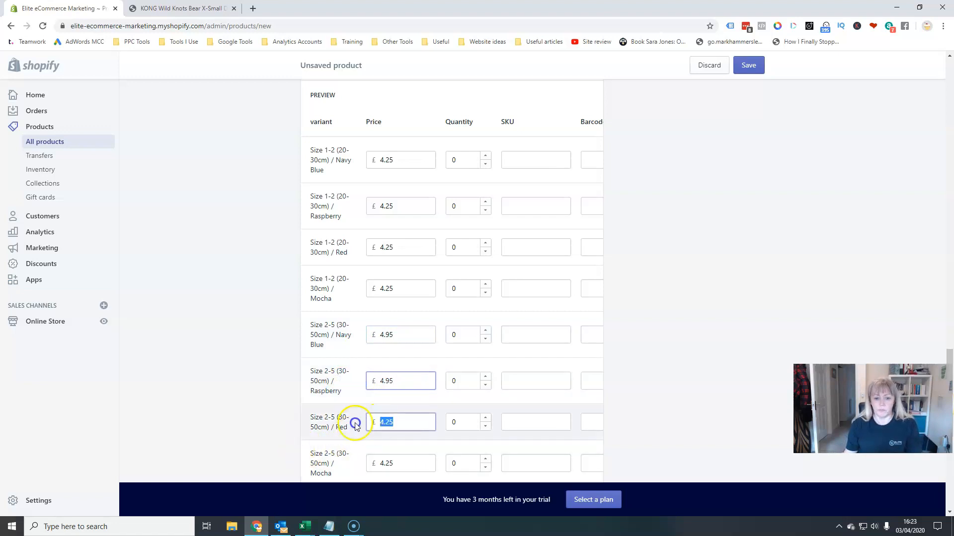
pyautogui.write('4.95')
pyautogui.scroll(-2, 344, 425)
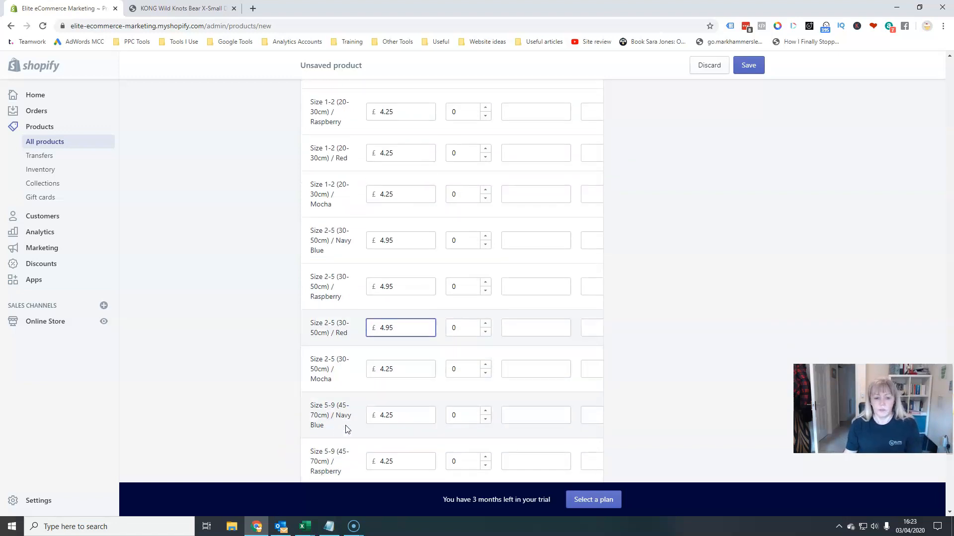
pyautogui.doubleClick(362, 368)
pyautogui.write('4.95')
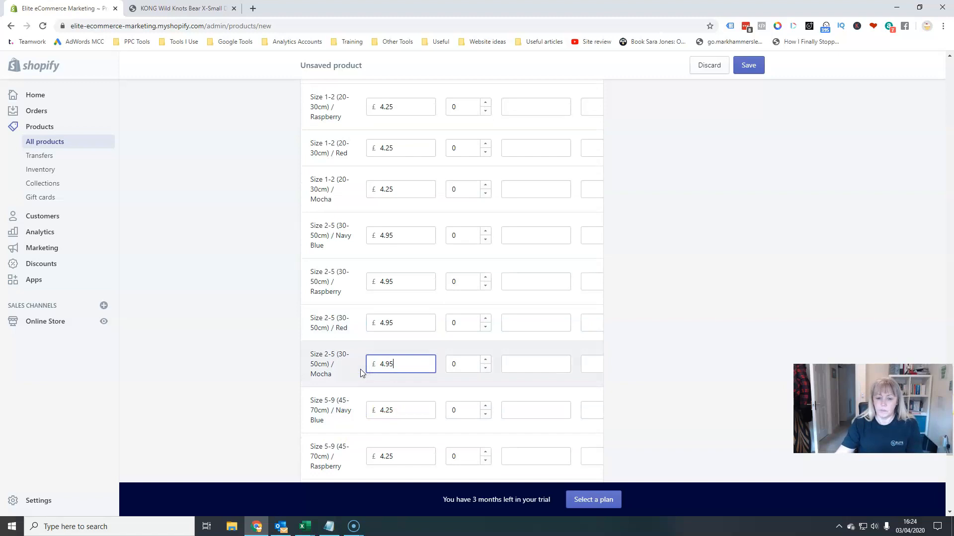
# - Set the price of all four Size 5-9 (45-70cm) colour variants to £5.50
pyautogui.scroll(-2, 361, 371)
pyautogui.doubleClick(388, 307)
pyautogui.write('5.50')
pyautogui.doubleClick(401, 357)
pyautogui.write('5.50')
pyautogui.doubleClick(398, 398)
pyautogui.write('5.50')
pyautogui.doubleClick(386, 438)
pyautogui.write('5.50')
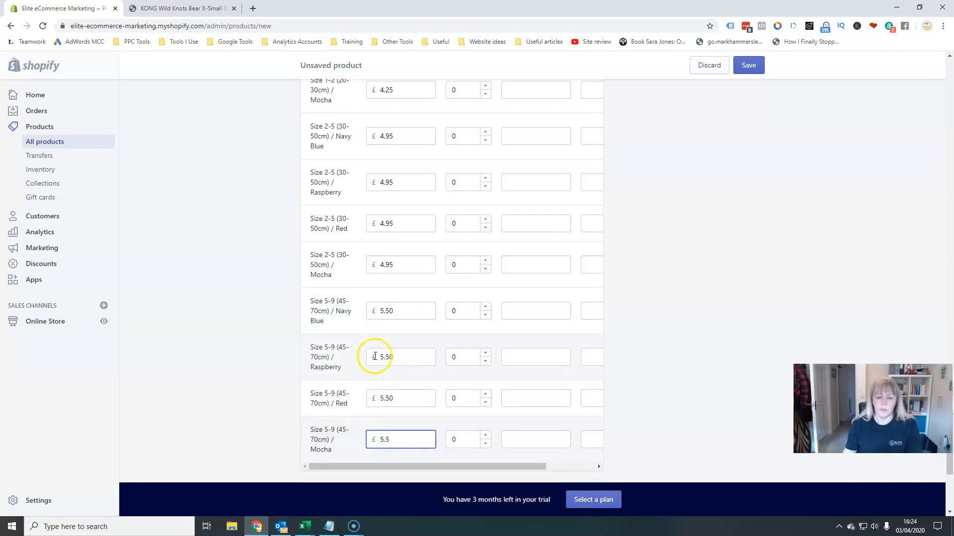
# - Set the quantity of all four Size 1-2 (20-30cm) colour variants to 5
pyautogui.scroll(5, 406, 242)
pyautogui.scroll(4, 407, 242)
pyautogui.scroll(-4, 408, 241)
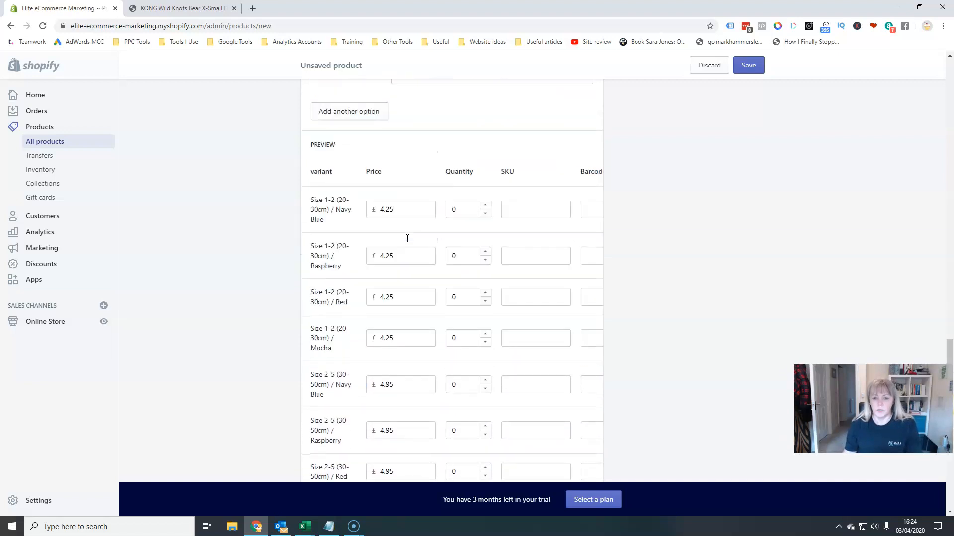
pyautogui.doubleClick(461, 210)
pyautogui.write('5')
pyautogui.press('Tab')
pyautogui.press('Tab')
pyautogui.press('Tab')
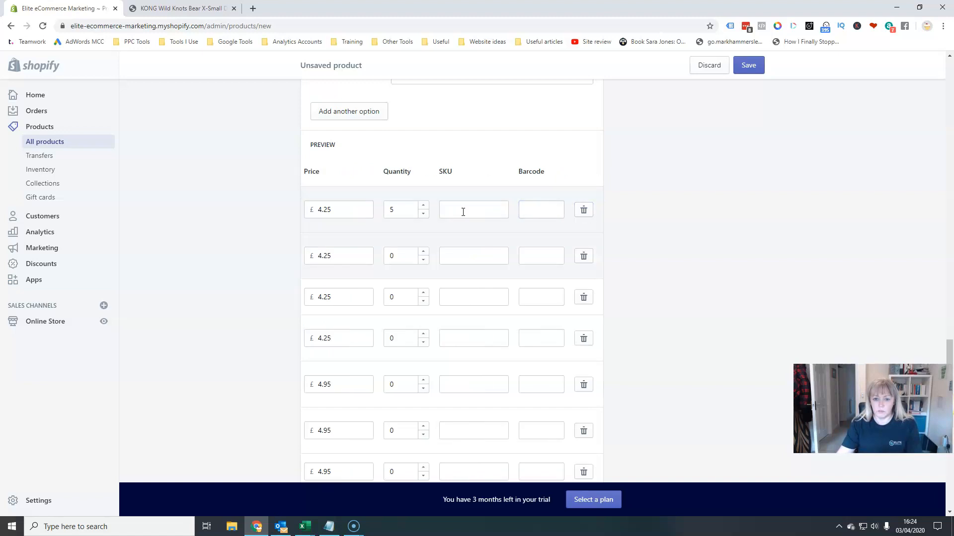
pyautogui.press('Tab')
pyautogui.press('Tab')
pyautogui.press('Tab')
pyautogui.write('5')
pyautogui.click(462, 300)
pyautogui.write('5')
pyautogui.click(454, 333)
pyautogui.write('5')
# - Set the quantity of all four Size 2-5 (30-50cm) colour variants to 5
pyautogui.click(460, 385)
pyautogui.write('5')
pyautogui.click(460, 433)
pyautogui.write('5')
pyautogui.scroll(-3, 454, 428)
pyautogui.click(454, 323)
pyautogui.write('5')
pyautogui.click(454, 364)
pyautogui.write('5')
# - Set the quantity of all four Size 5-9 (45-70cm) colour variants to 5
pyautogui.click(453, 409)
pyautogui.write('5')
pyautogui.click(465, 459)
pyautogui.write('5')
pyautogui.scroll(-4, 457, 412)
pyautogui.click(454, 301)
pyautogui.write('5')
pyautogui.click(456, 338)
pyautogui.write('5')
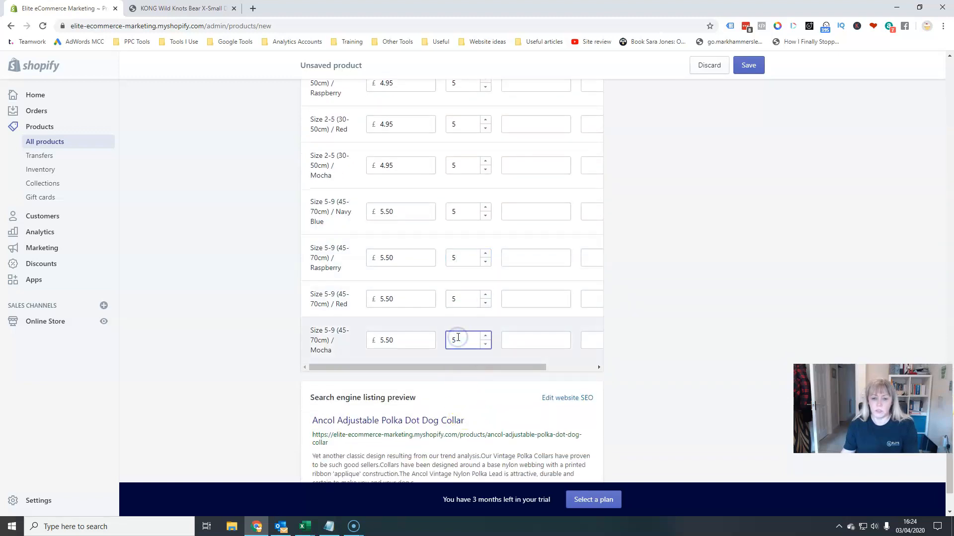
# - Turn the "Continue selling when out of stock" inventory option on and back off
pyautogui.scroll(20, 456, 333)
pyautogui.scroll(4, 455, 327)
pyautogui.scroll(-5, 454, 326)
pyautogui.click(307, 289)
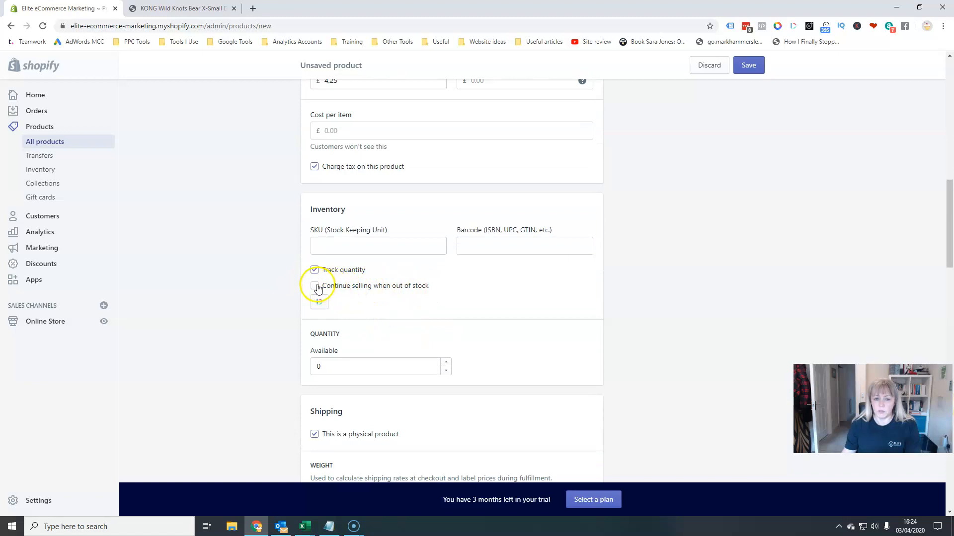
pyautogui.click(315, 287)
pyautogui.click(314, 287)
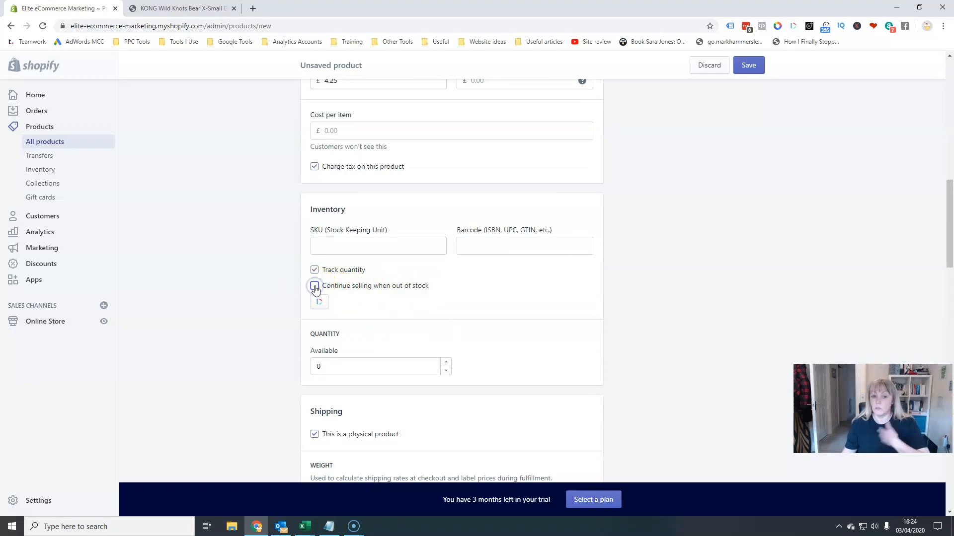
# - Review the variant preview, checking the SKU and barcode fields of each Size 1-2 (20-30cm) colour variant
pyautogui.scroll(-20, 528, 359)
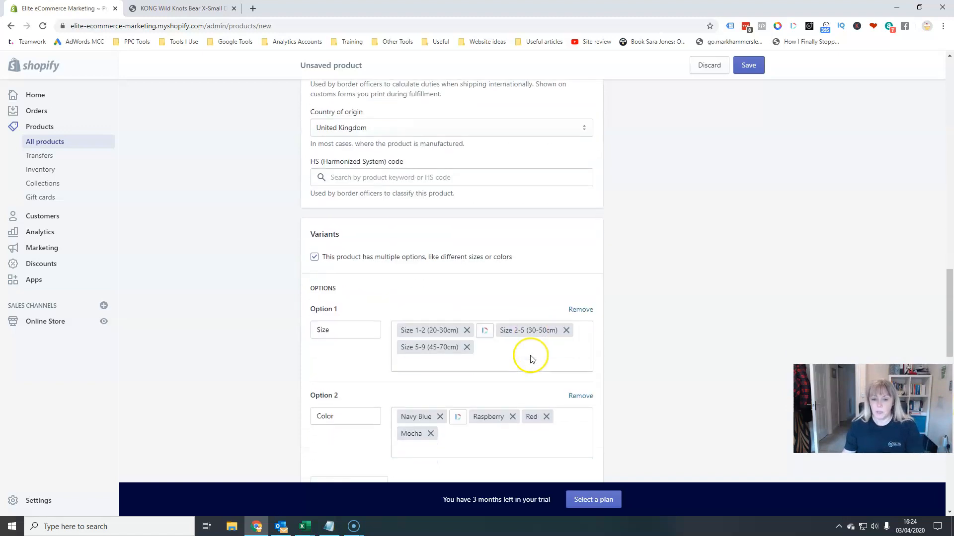
pyautogui.scroll(-3, 530, 359)
pyautogui.scroll(6, 531, 359)
pyautogui.scroll(-4, 531, 359)
pyautogui.scroll(-1, 530, 359)
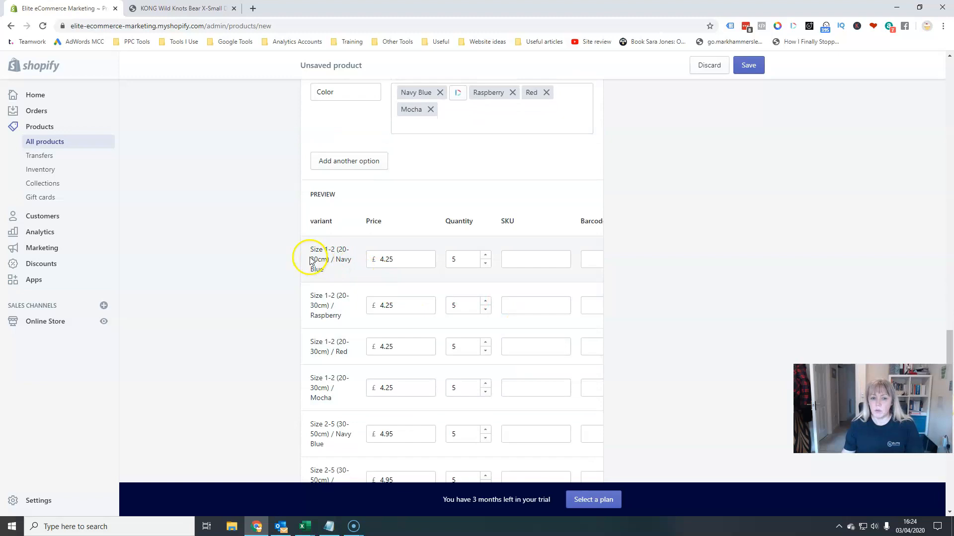
pyautogui.click(514, 261)
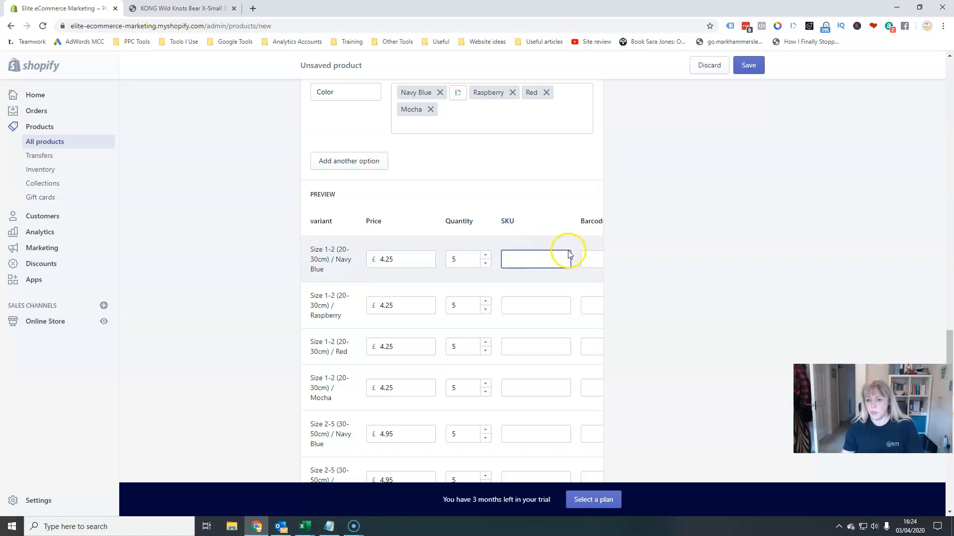
pyautogui.click(589, 257)
pyautogui.click(524, 305)
pyautogui.click(596, 308)
pyautogui.click(536, 348)
pyautogui.click(582, 346)
pyautogui.click(539, 390)
pyautogui.click(588, 392)
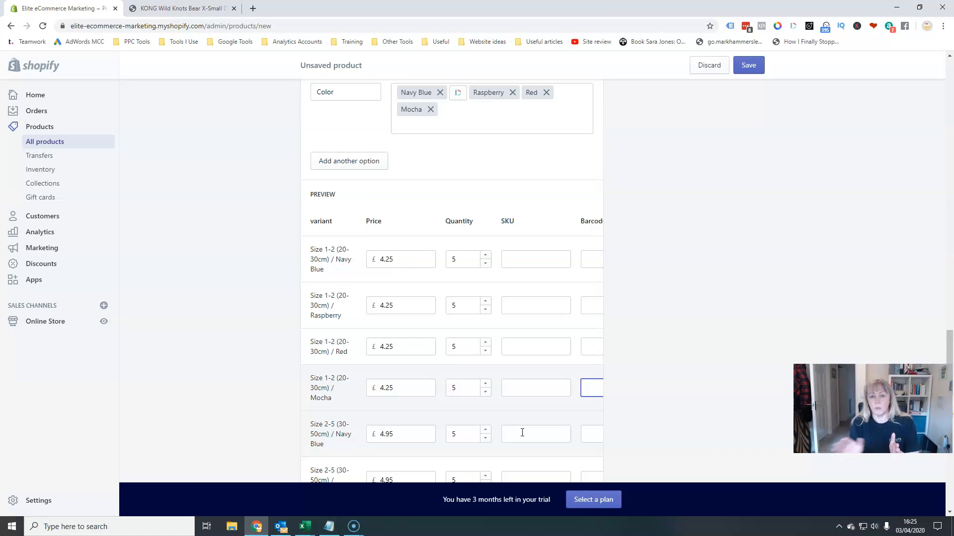
# - Edit the website SEO page title to "Ancol Adjustable Polka Dot Dog Collar (3 Sizes, 4 Colours)"
pyautogui.scroll(-9, 522, 433)
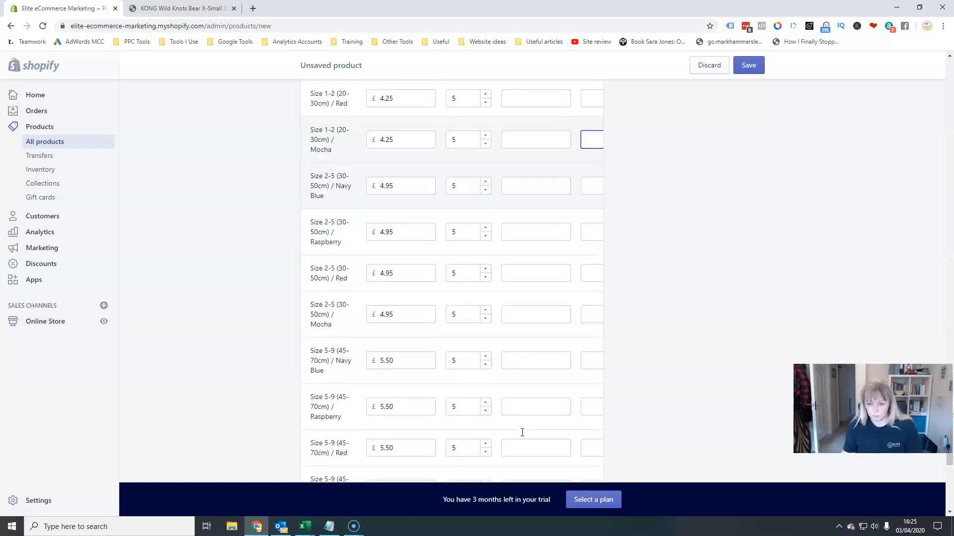
pyautogui.click(439, 386)
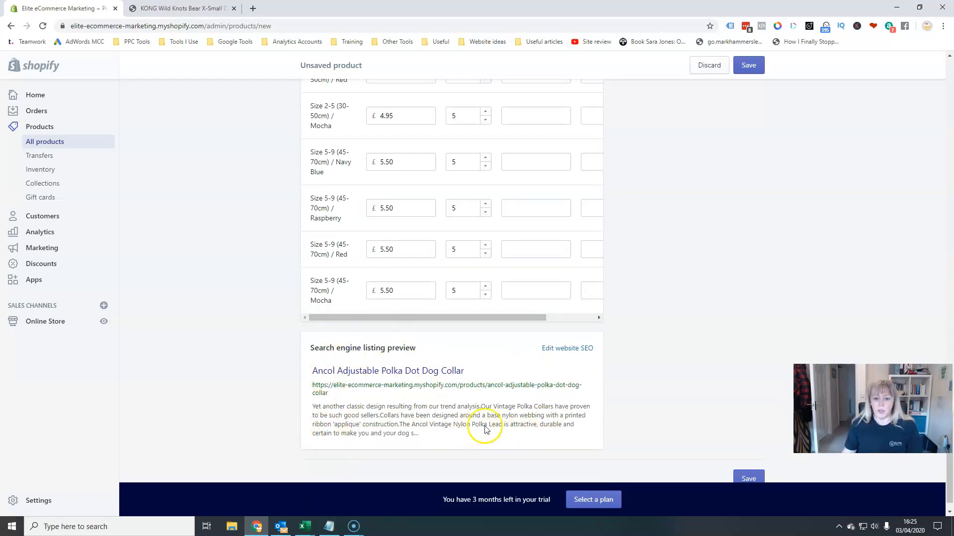
pyautogui.click(560, 349)
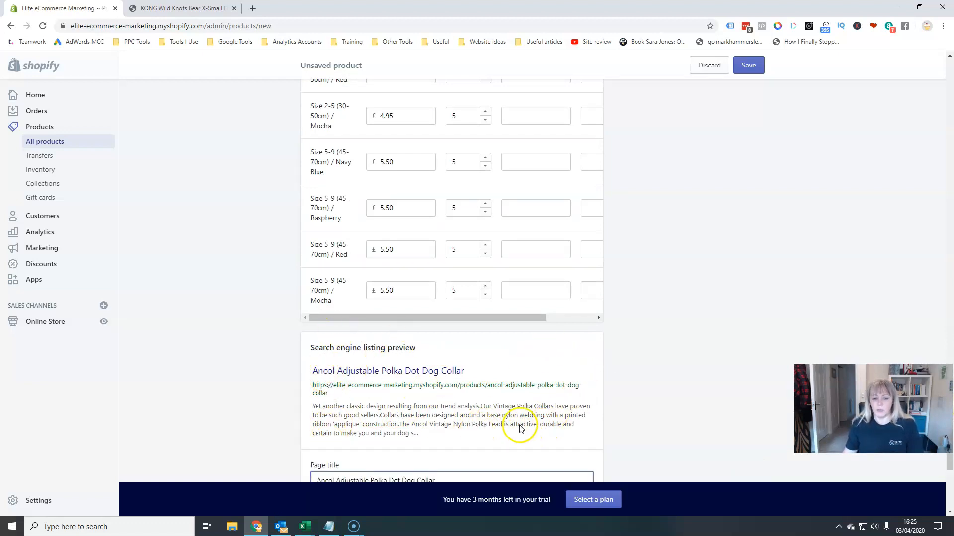
pyautogui.scroll(-1, 521, 422)
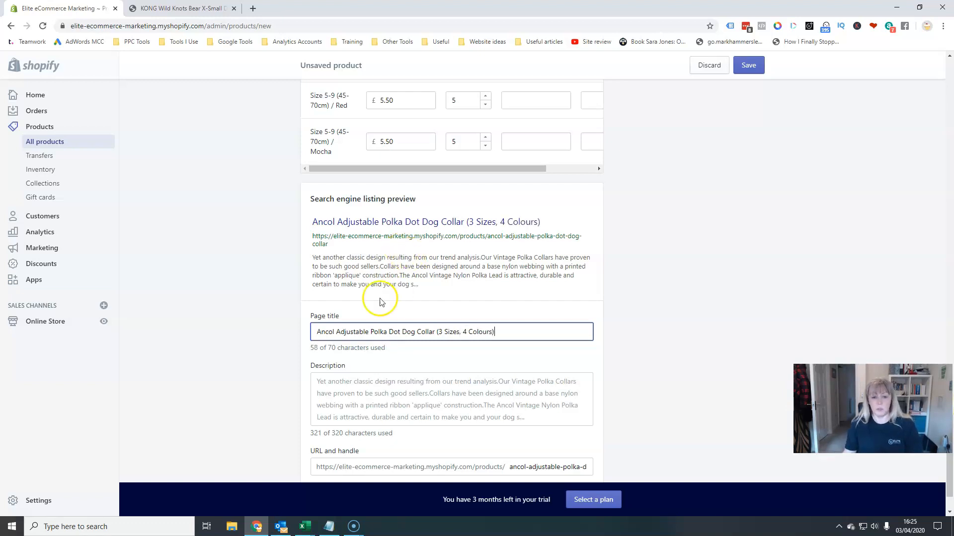
# - Shorten the SEO description by deleting everything after "webbing with a printed ribbon 'applique' construction."
pyautogui.click(341, 394)
pyautogui.scroll(-2, 479, 386)
pyautogui.moveTo(526, 417); pyautogui.dragTo(328, 286)
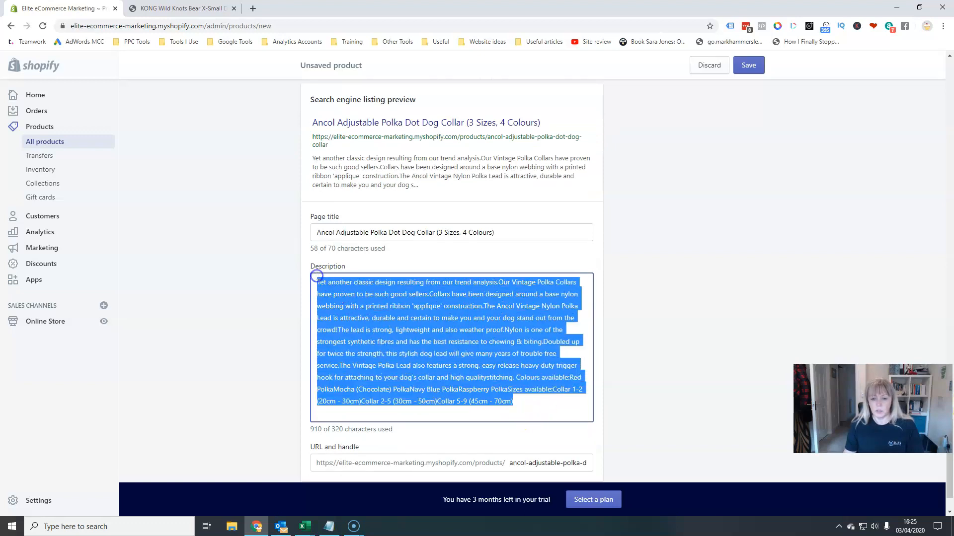
pyautogui.click(326, 329)
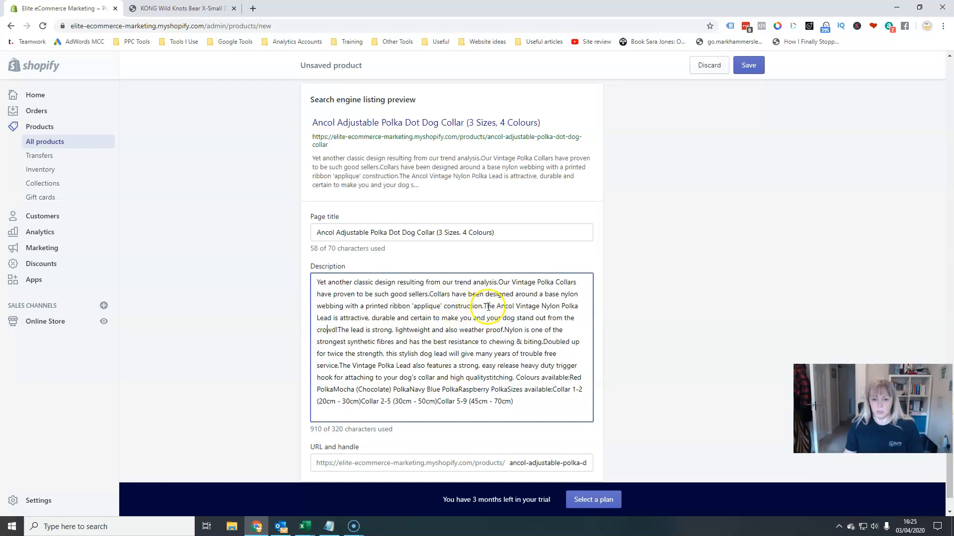
pyautogui.moveTo(485, 305); pyautogui.dragTo(530, 394)
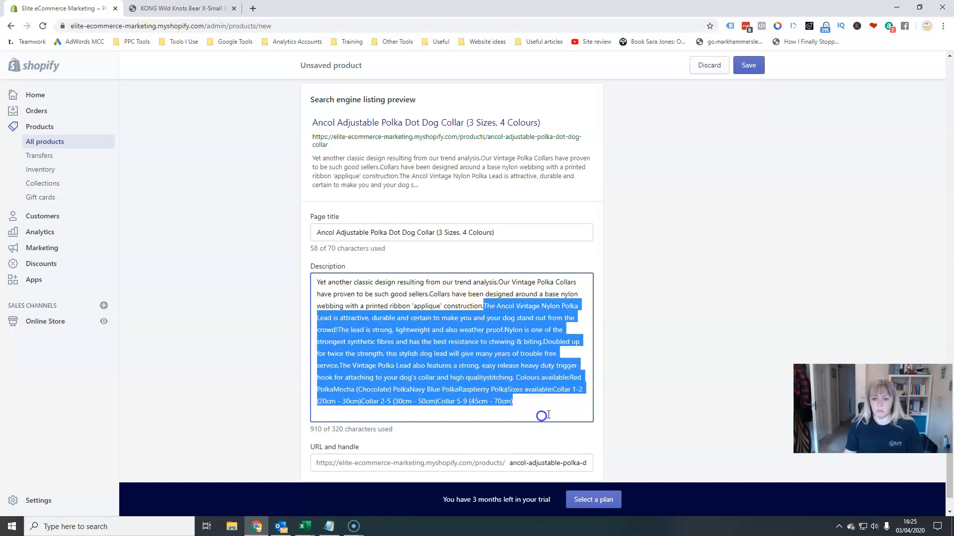
pyautogui.press('BackSpace')
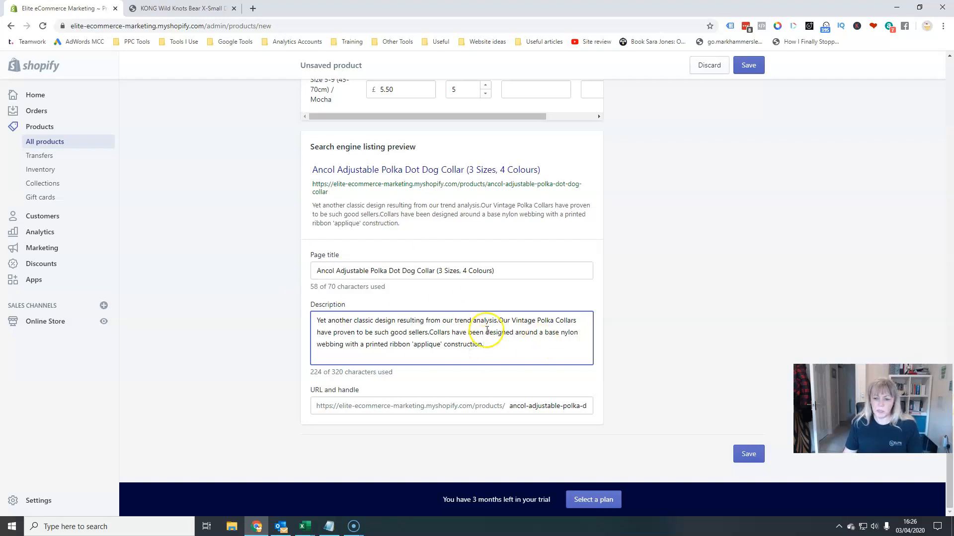
# - Add "Dog Collar" as a new product type for the product
pyautogui.scroll(20, 625, 450)
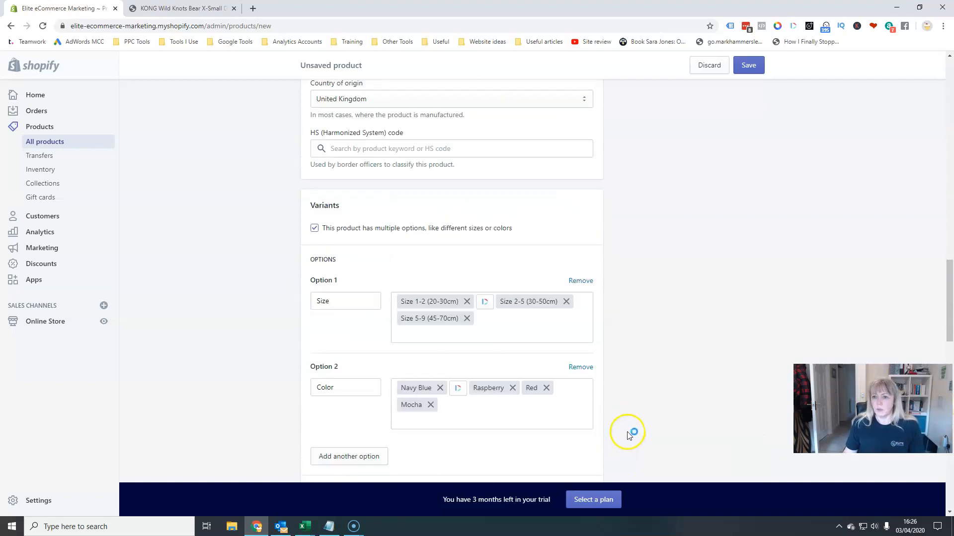
pyautogui.scroll(5, 628, 432)
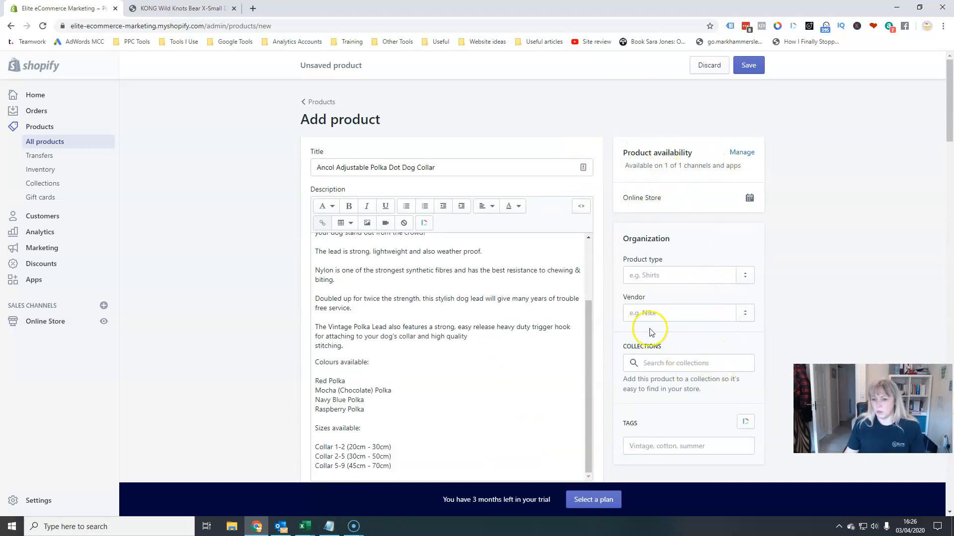
pyautogui.click(639, 272)
pyautogui.write('do')
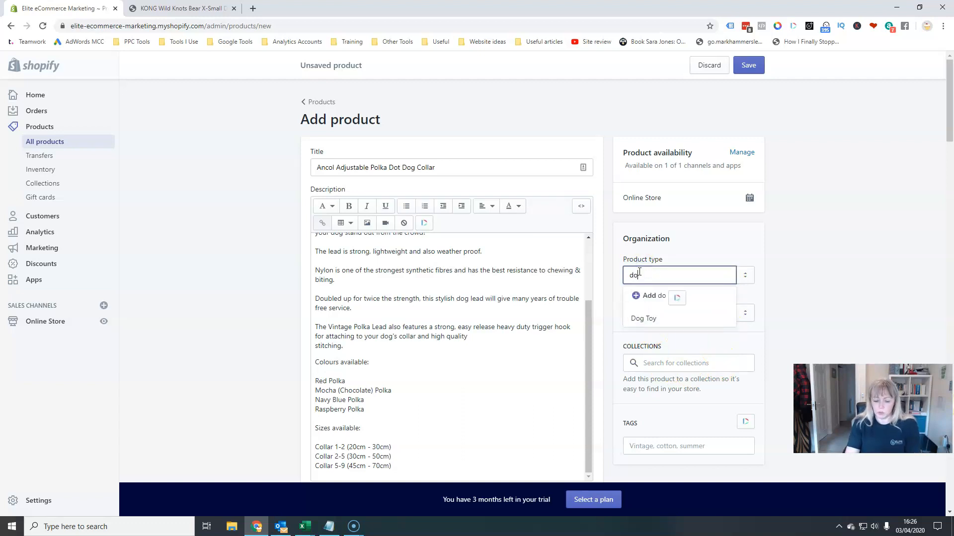
pyautogui.write('g Co')
pyautogui.press('BackSpace')
pyautogui.press('BackSpace')
pyautogui.press('BackSpace')
pyautogui.press('BackSpace')
pyautogui.press('BackSpace')
pyautogui.press('BackSpace')
pyautogui.write('Dog Collar')
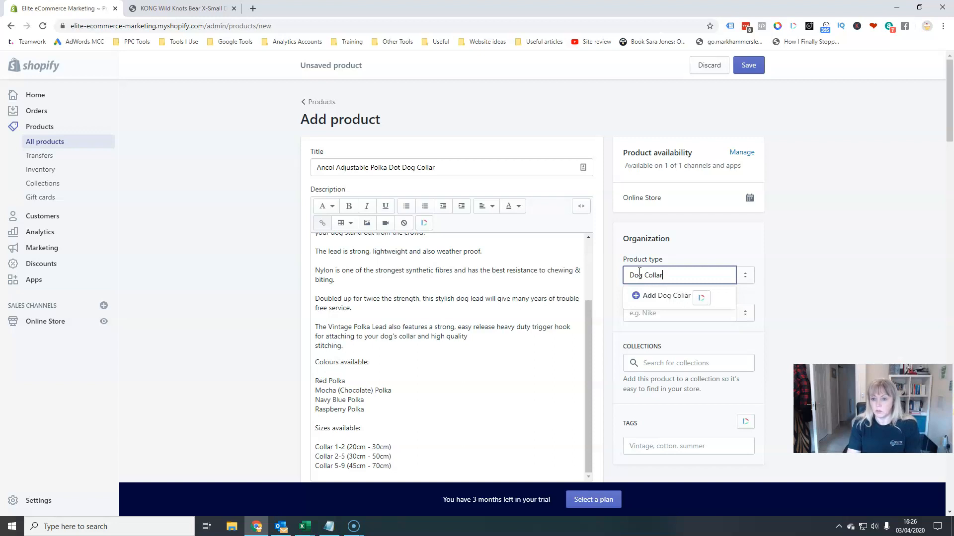
pyautogui.click(645, 297)
# - Add "Ancol" as a new vendor for the product
pyautogui.click(642, 315)
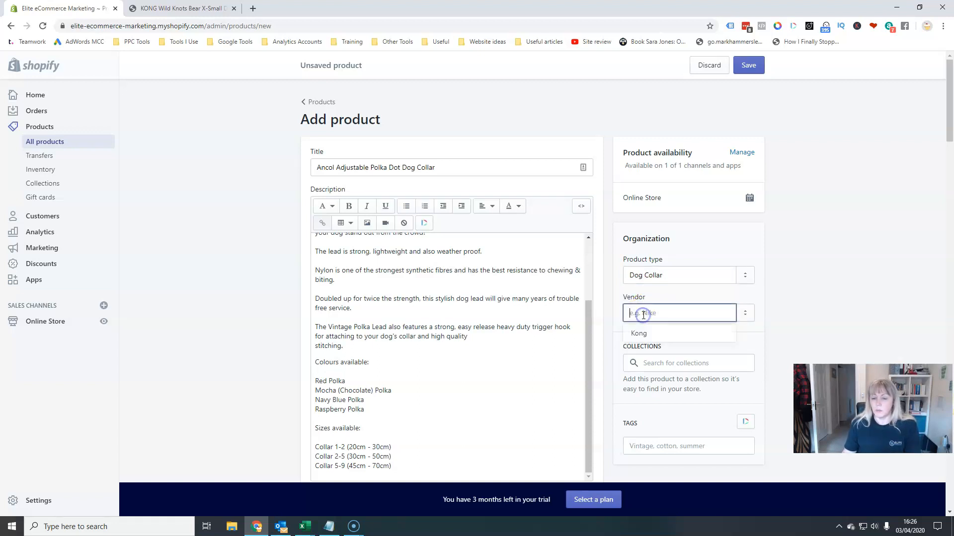
pyautogui.write('A')
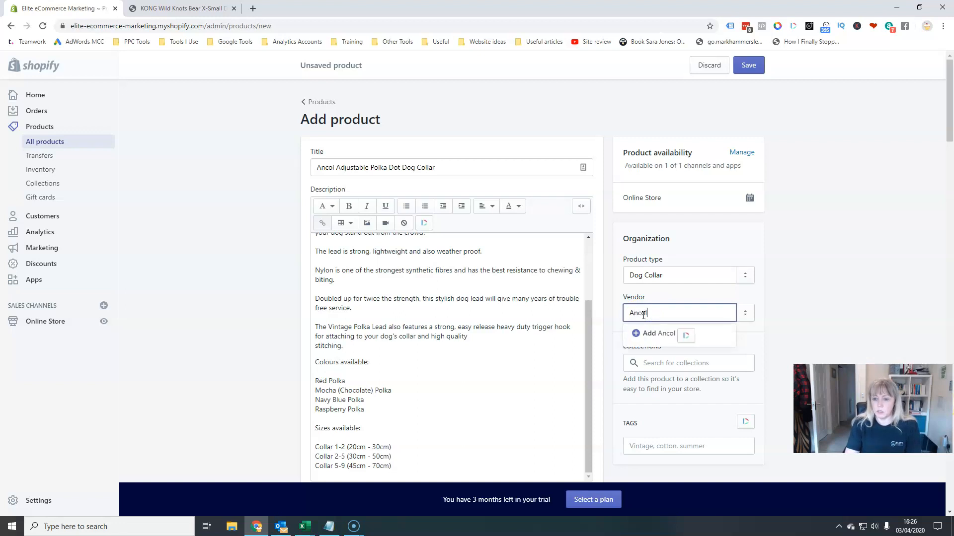
pyautogui.write('ncol')
pyautogui.click(641, 333)
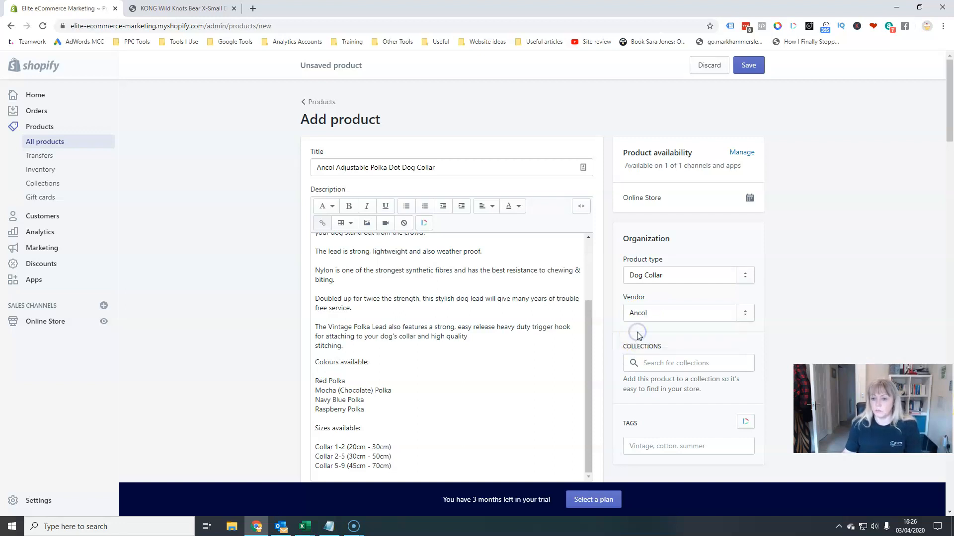
pyautogui.click(722, 314)
pyautogui.click(751, 314)
pyautogui.click(666, 310)
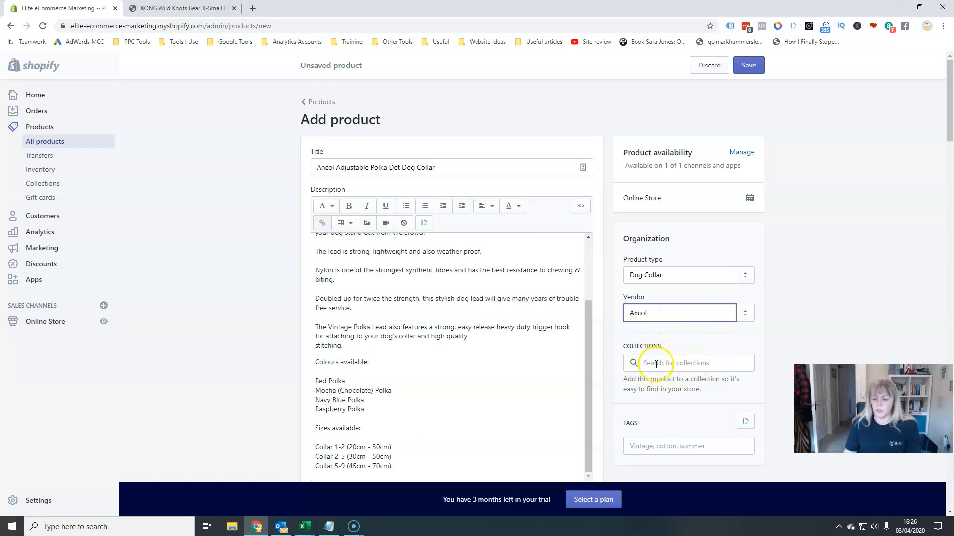
# - Check the collections and tags fields, leave them empty, and save the new Ancol dog collar product
pyautogui.scroll(-4, 655, 362)
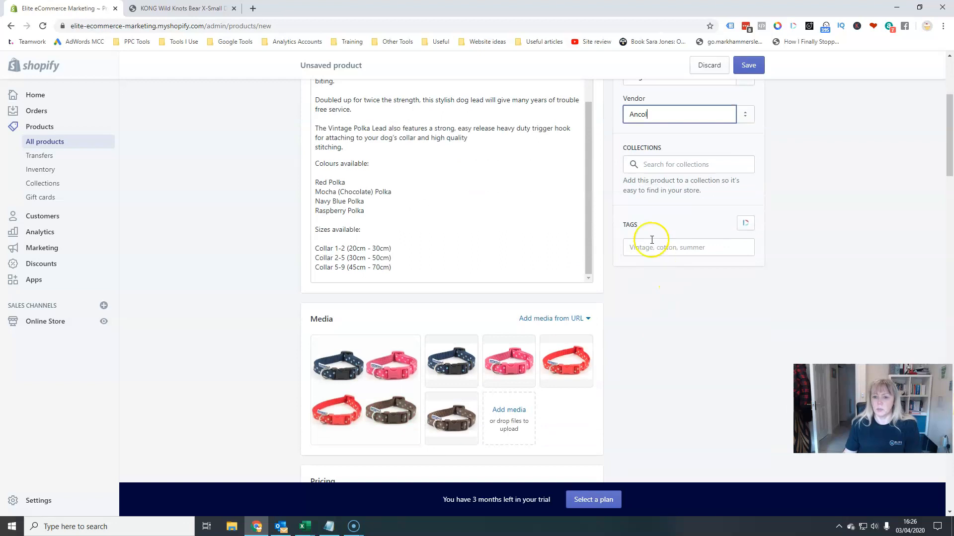
pyautogui.scroll(4, 626, 355)
pyautogui.click(748, 65)
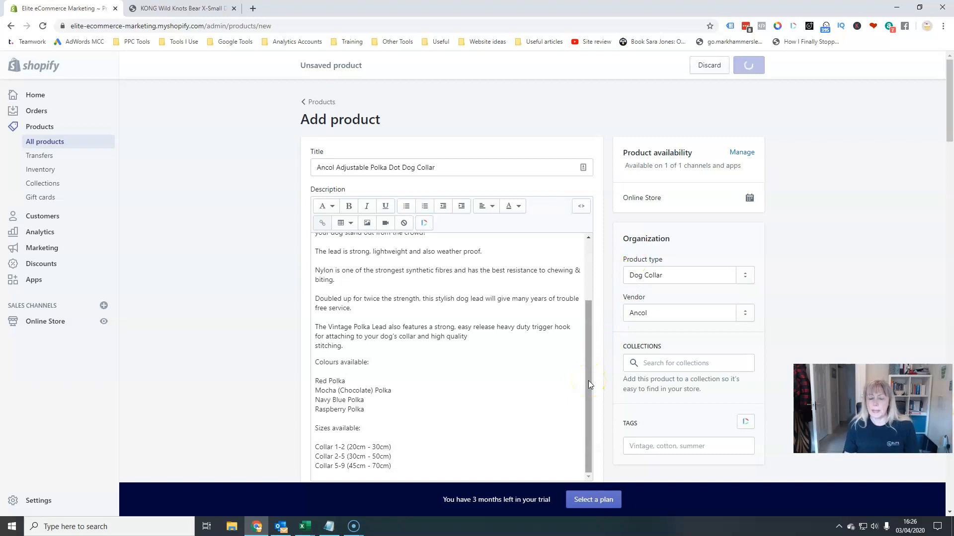
pyautogui.scroll(3, 588, 380)
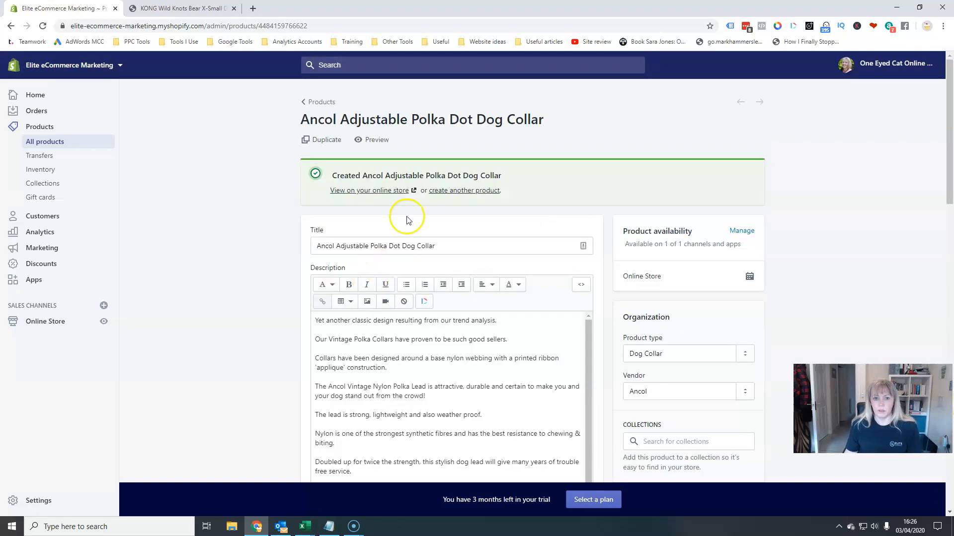
# - Preview the product in the store and view its individual colour photos, ending on the four-collar group image
pyautogui.click(371, 141)
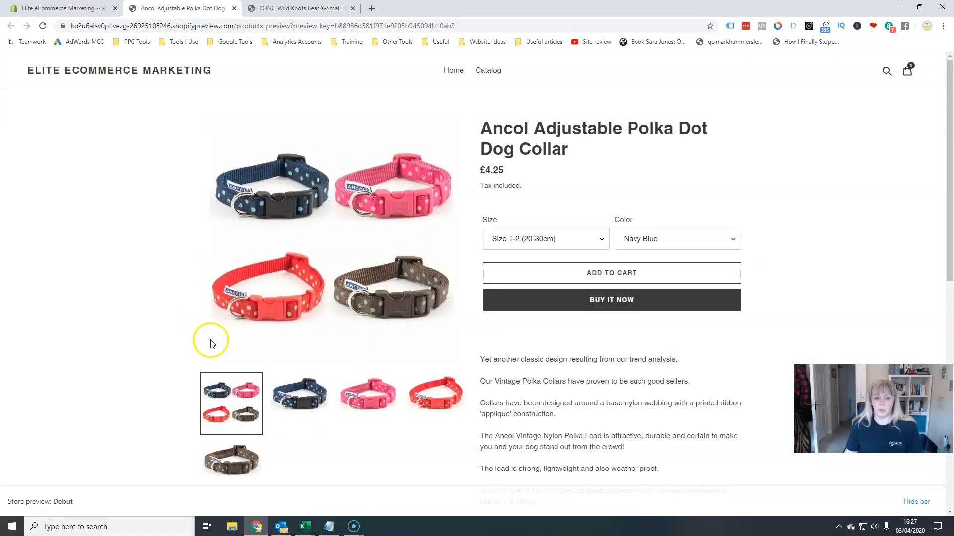
pyautogui.click(300, 392)
pyautogui.click(368, 343)
pyautogui.click(436, 327)
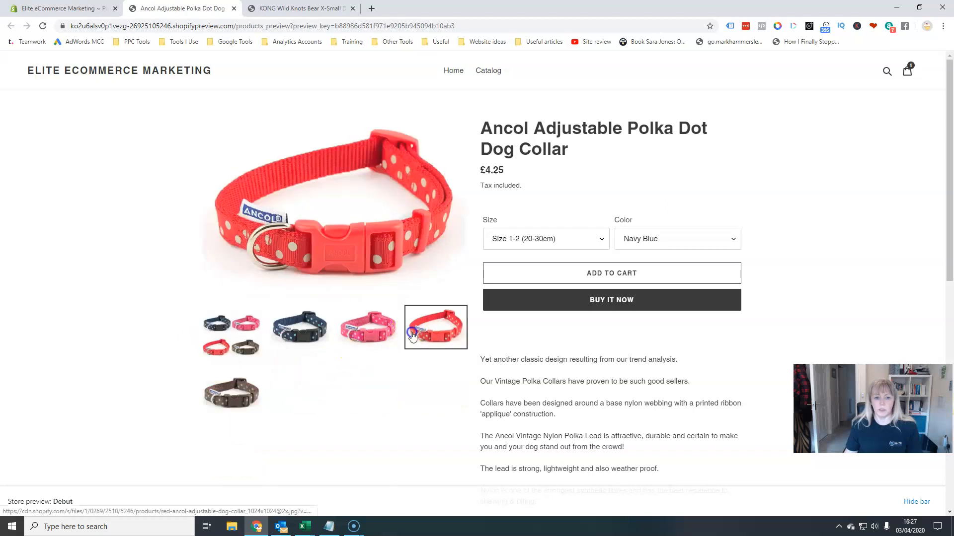
pyautogui.click(231, 393)
pyautogui.click(231, 341)
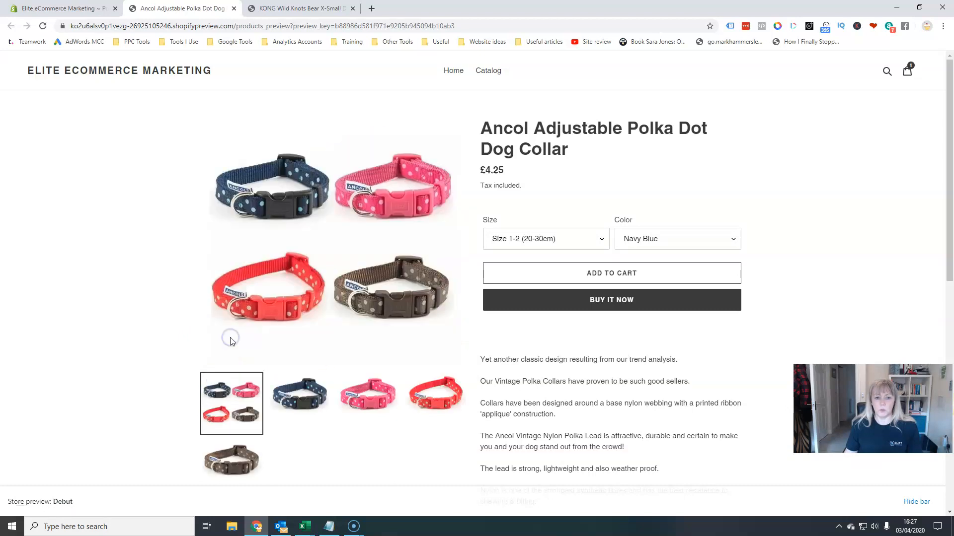
# - Try Size 2-5 (30-50cm) on the product preview, then choose Size 5-9 (45-70cm) in Raspberry
pyautogui.click(602, 241)
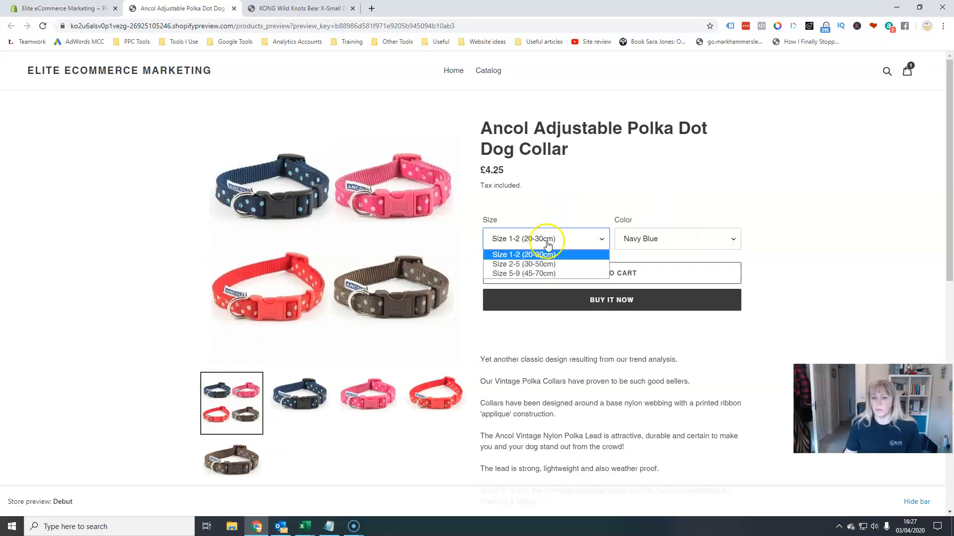
pyautogui.click(524, 264)
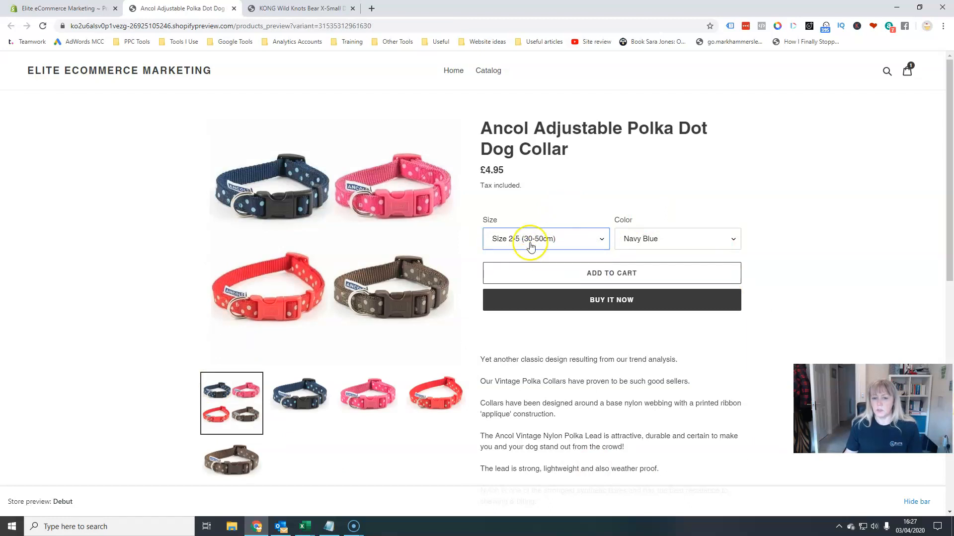
pyautogui.click(595, 234)
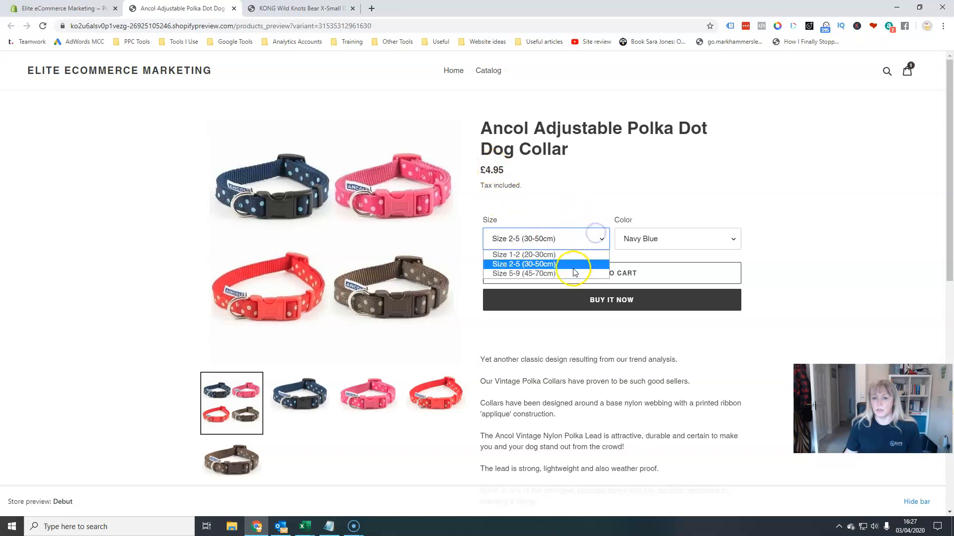
pyautogui.click(575, 273)
pyautogui.click(680, 239)
pyautogui.click(681, 263)
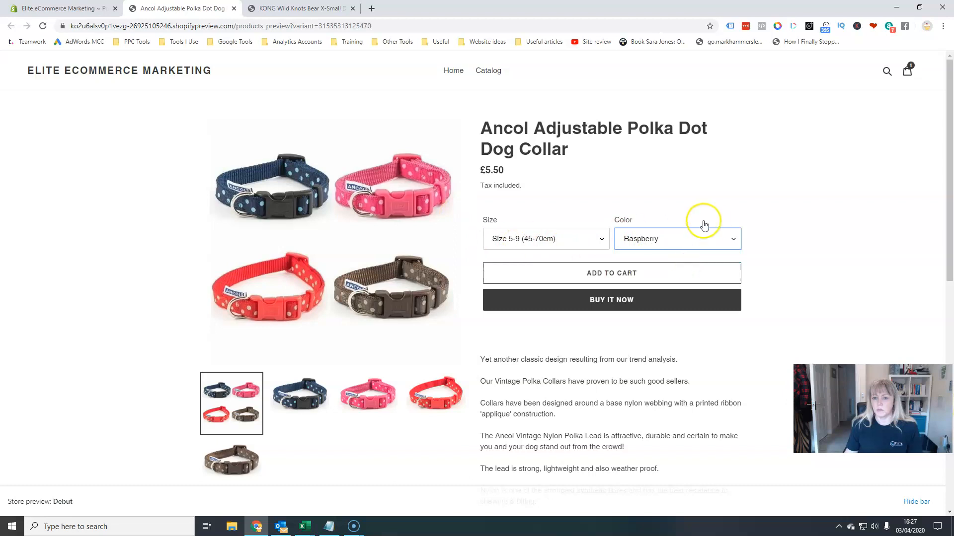
# - Add the chosen collar variant to the cart, look over the rest of the product page, and open the cart
pyautogui.click(619, 274)
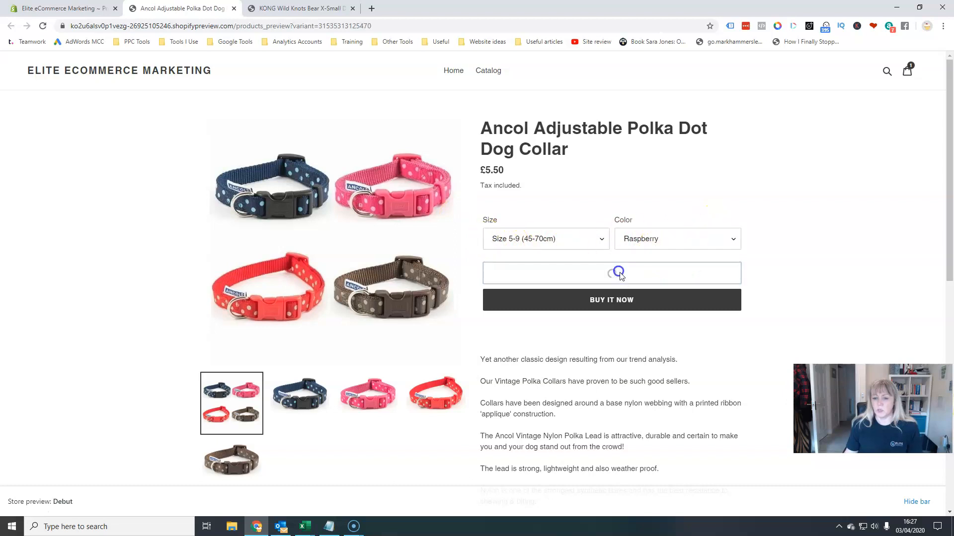
pyautogui.scroll(-10, 727, 390)
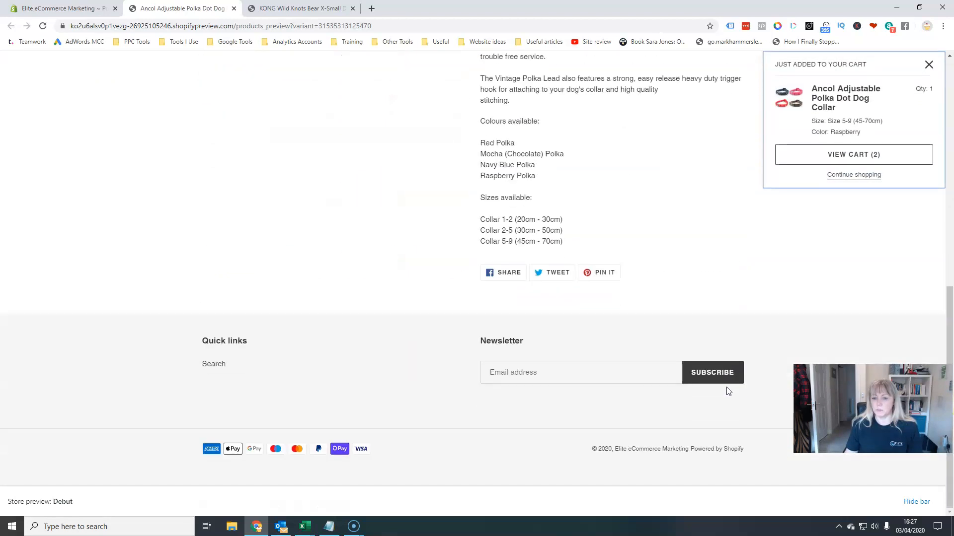
pyautogui.scroll(10, 727, 391)
pyautogui.click(855, 155)
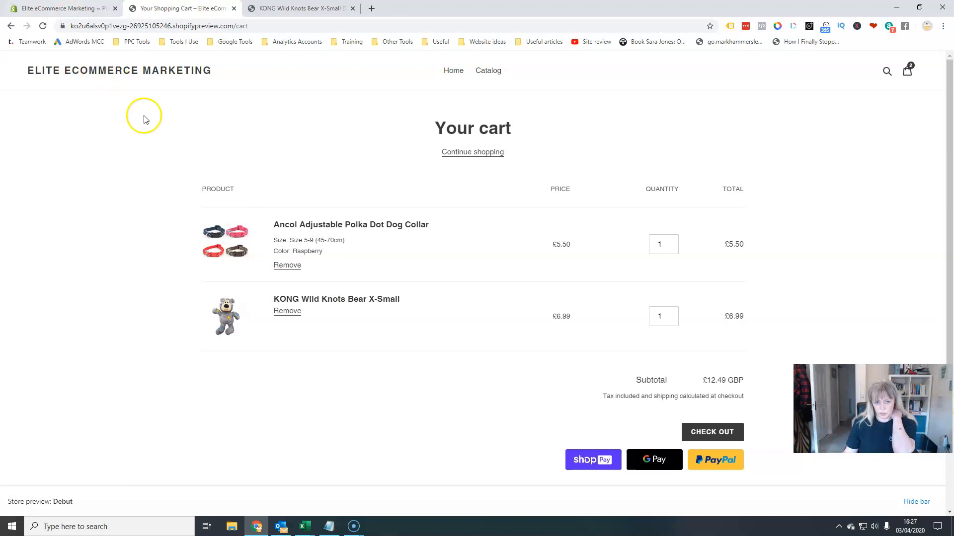
# - Return to the store admin's product list and look at the product vendor, availability and tag filter options
pyautogui.click(58, 6)
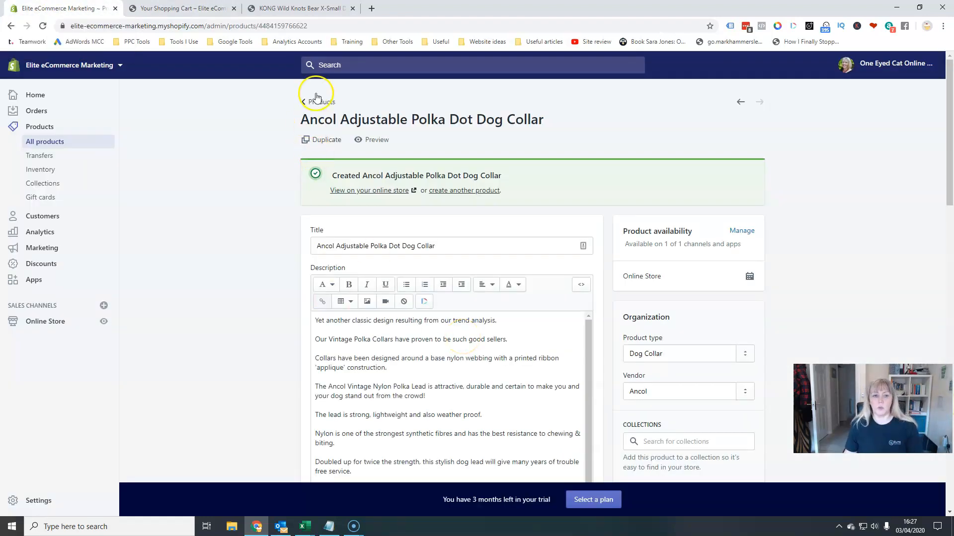
pyautogui.click(331, 108)
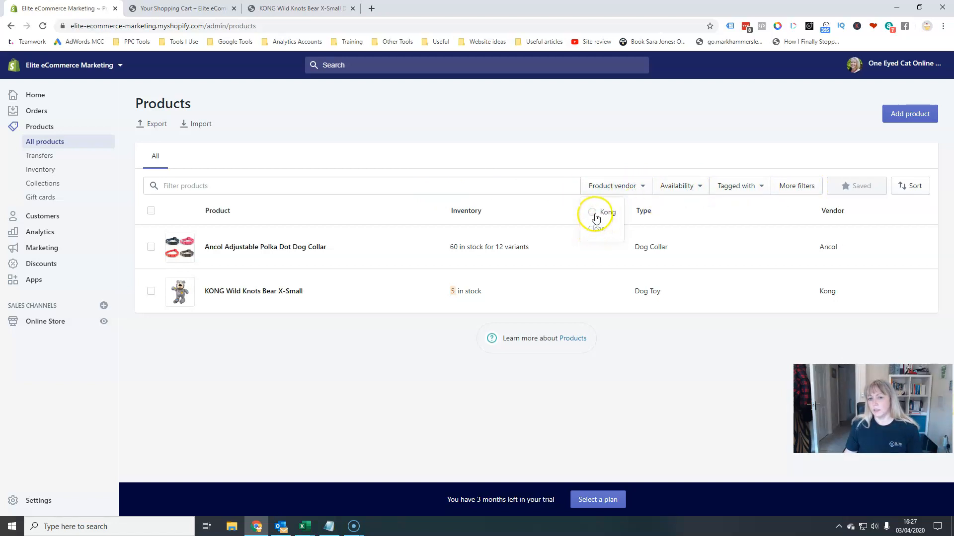
pyautogui.click(693, 186)
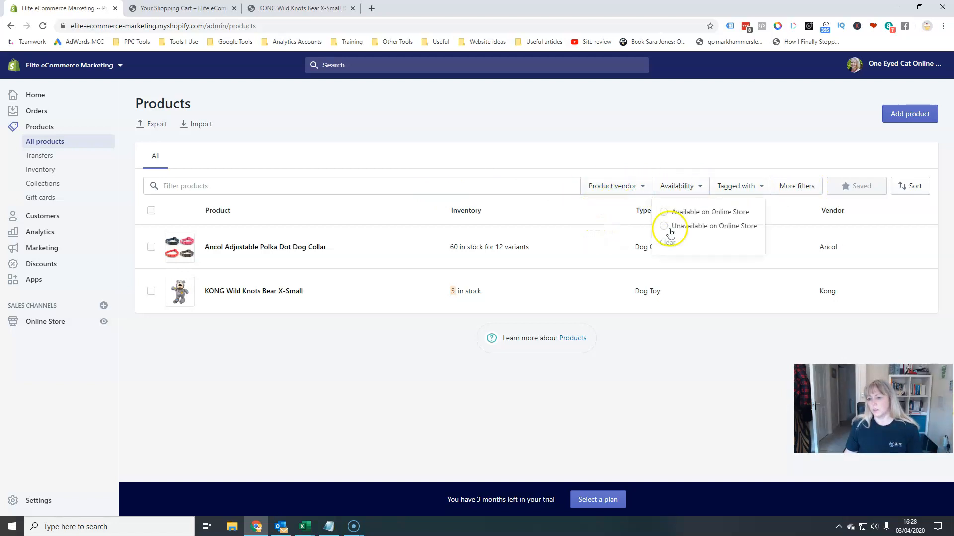
pyautogui.click(757, 186)
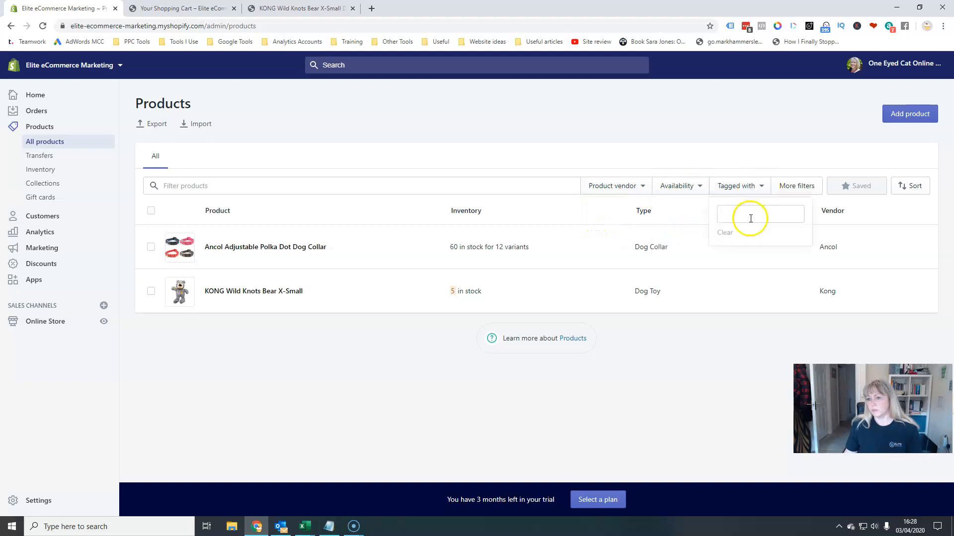
# - Examine the additional product list filters, including vendor, product type and collection, and close them without applying any
pyautogui.click(797, 187)
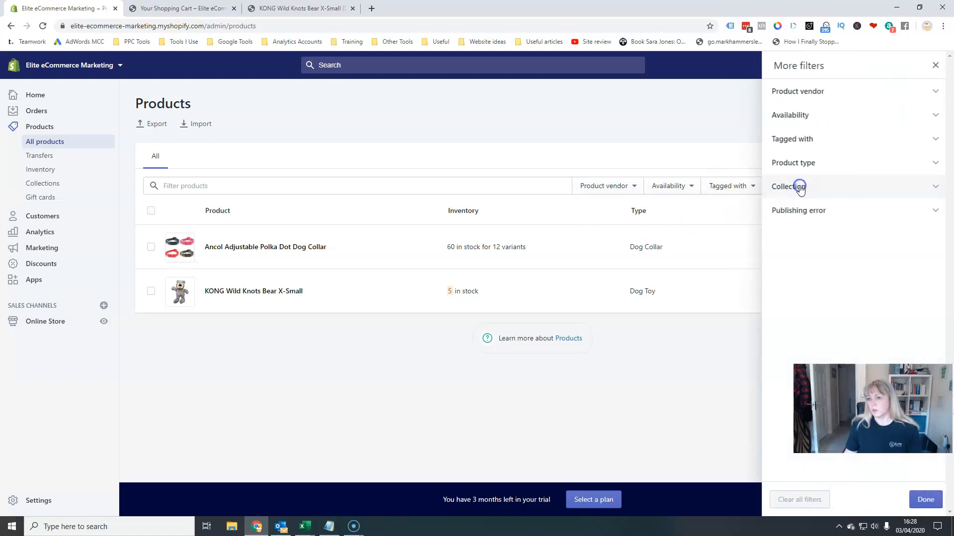
pyautogui.click(926, 91)
pyautogui.click(927, 93)
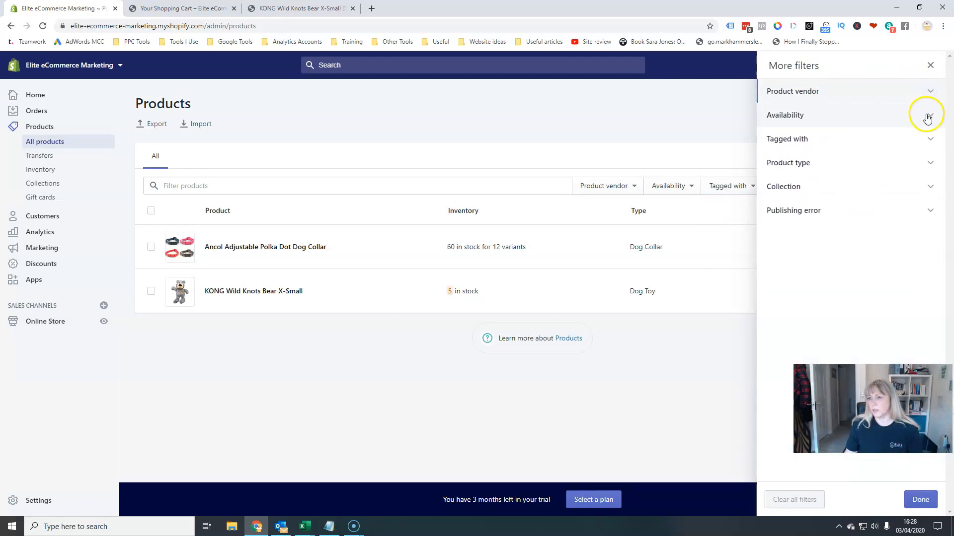
pyautogui.click(923, 166)
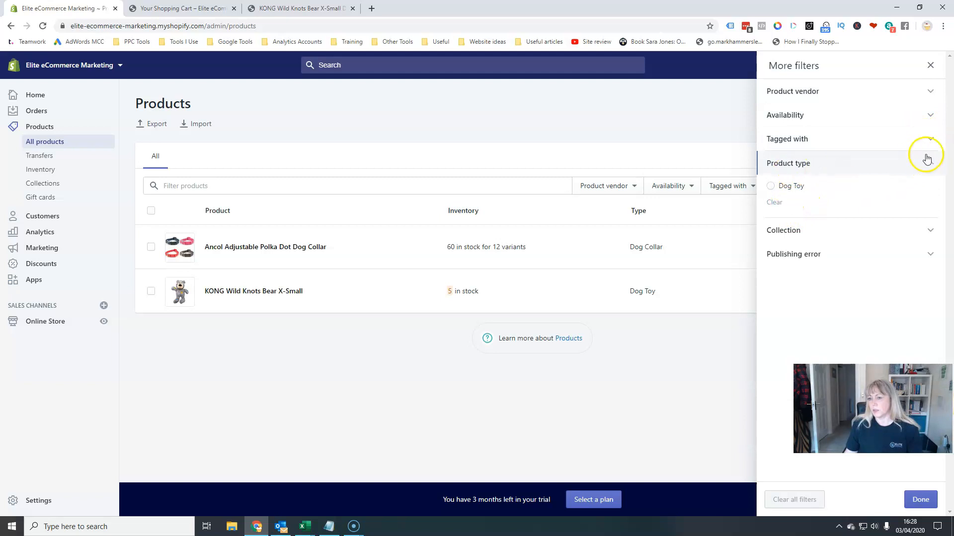
pyautogui.click(927, 160)
pyautogui.click(931, 189)
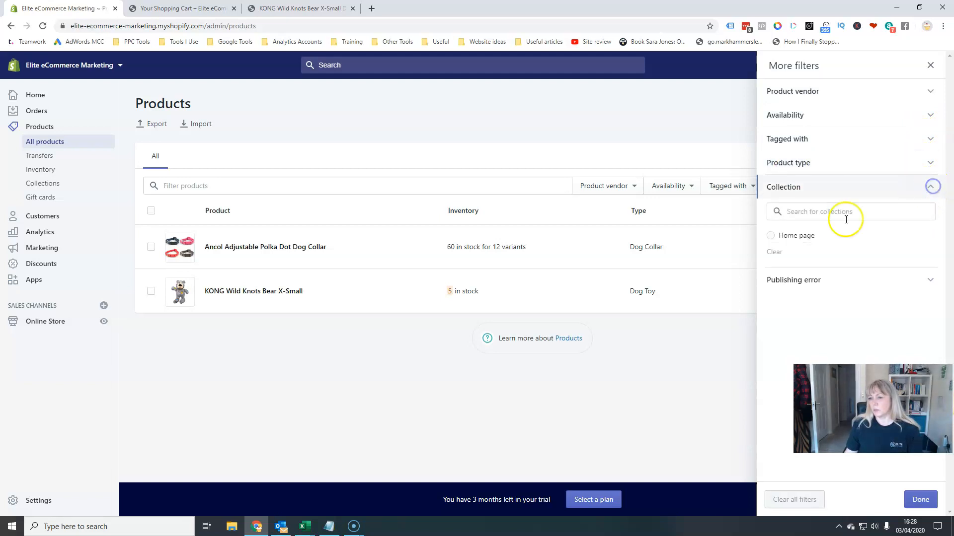
pyautogui.click(931, 190)
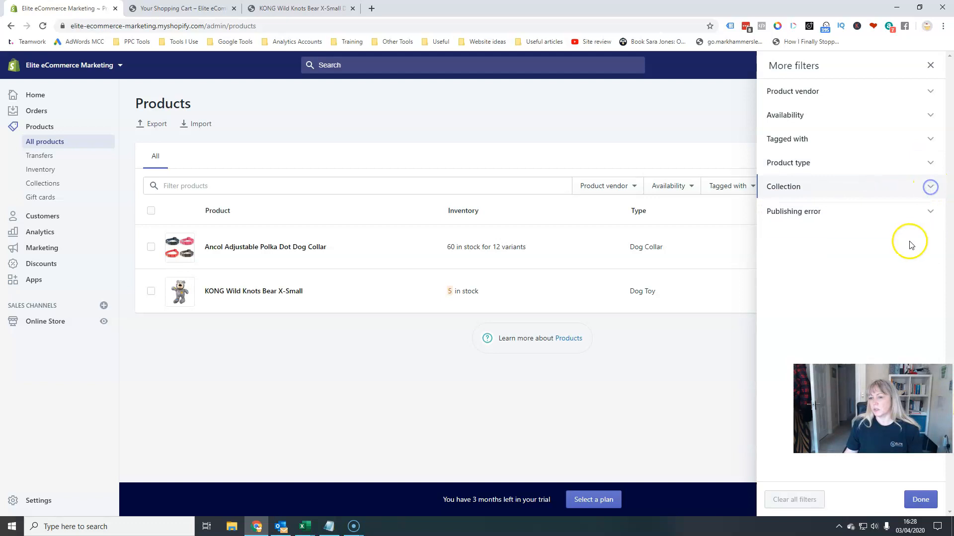
pyautogui.click(930, 65)
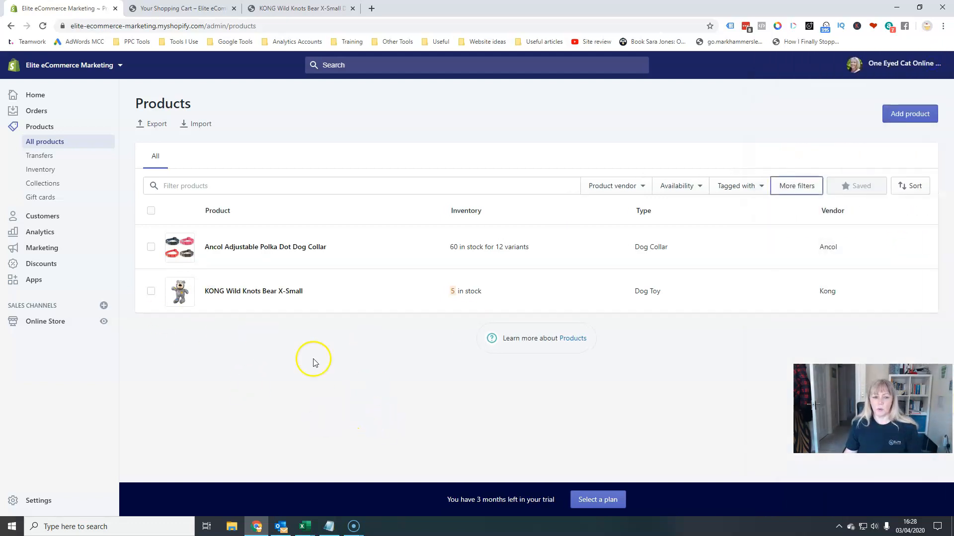